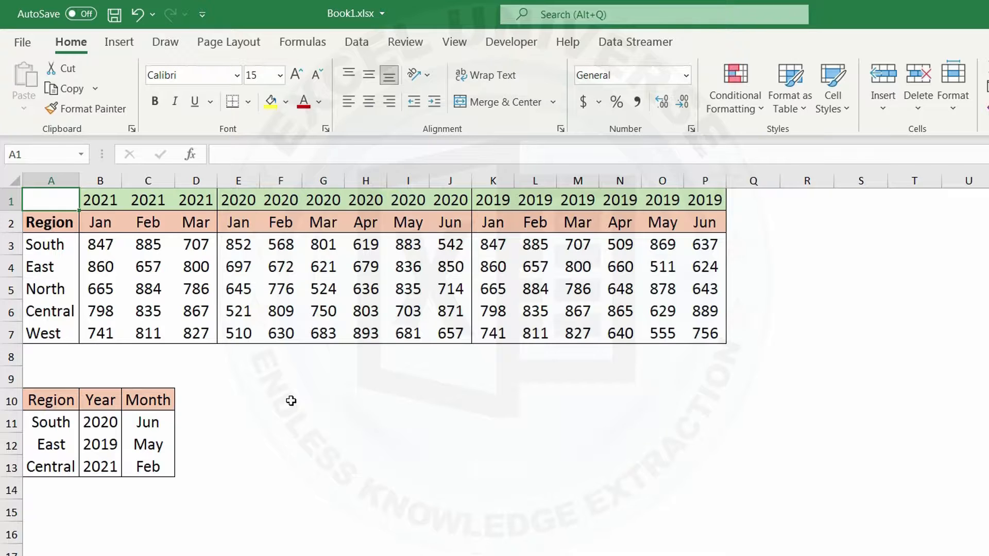
# Step: Insert a blank row above the year header row of the region table
pyautogui.click(8, 201)
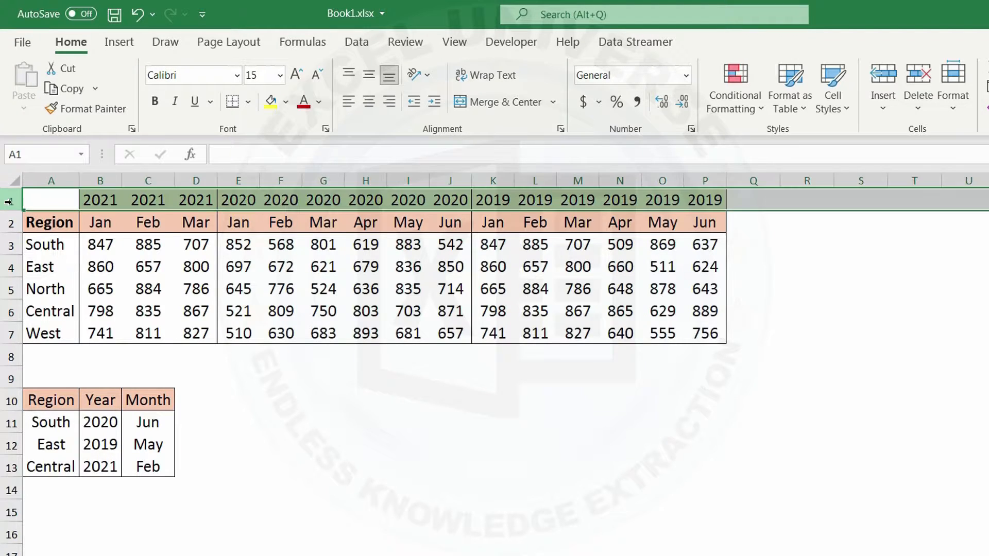
pyautogui.rightClick(9, 202)
pyautogui.click(68, 346)
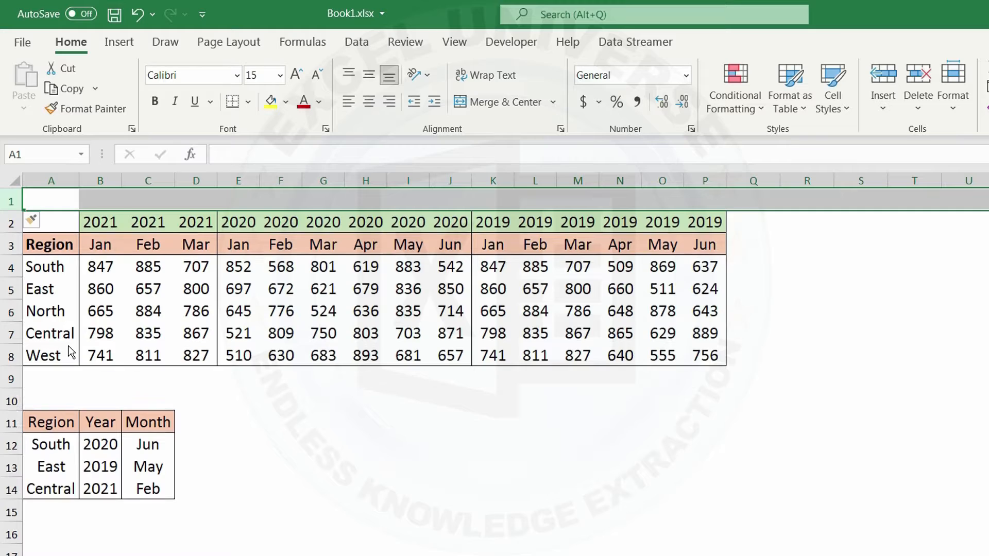
# Step: Enter the formula =B2&B3 in B1 to join the year and month into a helper key
pyautogui.click(112, 203)
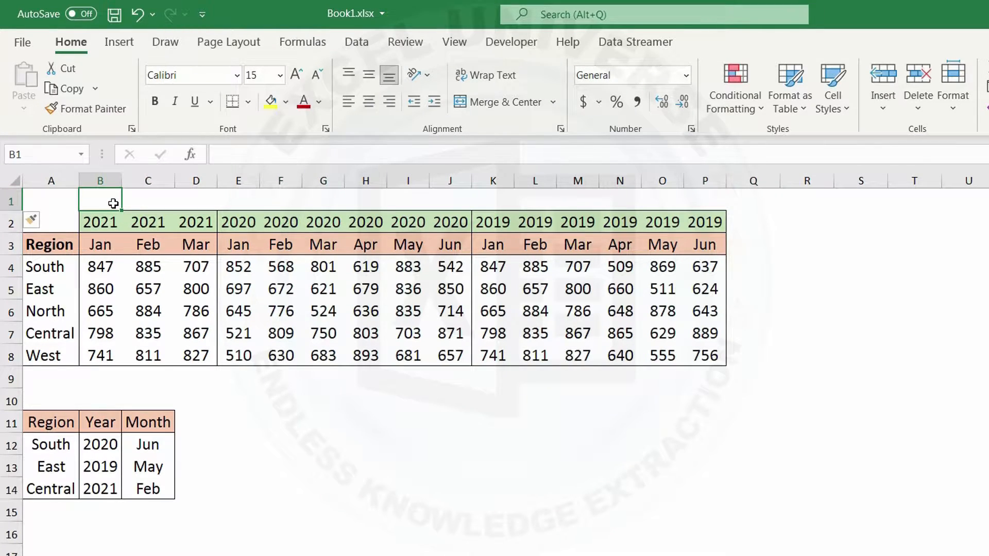
pyautogui.write('=')
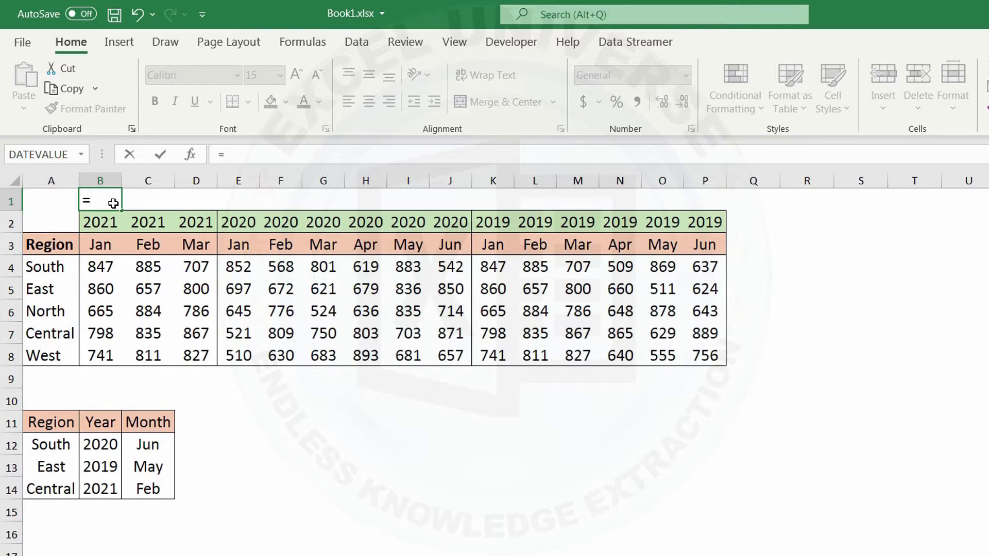
pyautogui.click(109, 224)
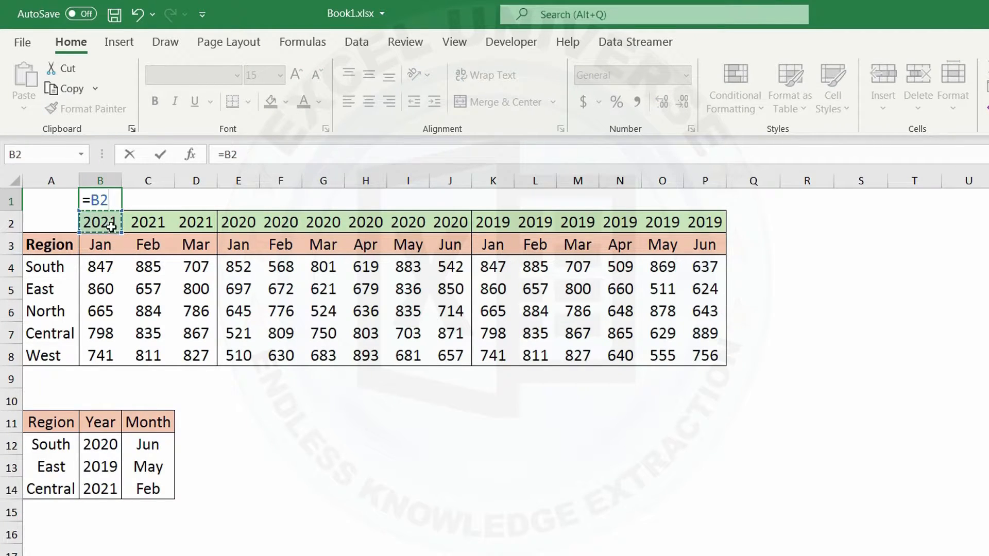
pyautogui.write('&')
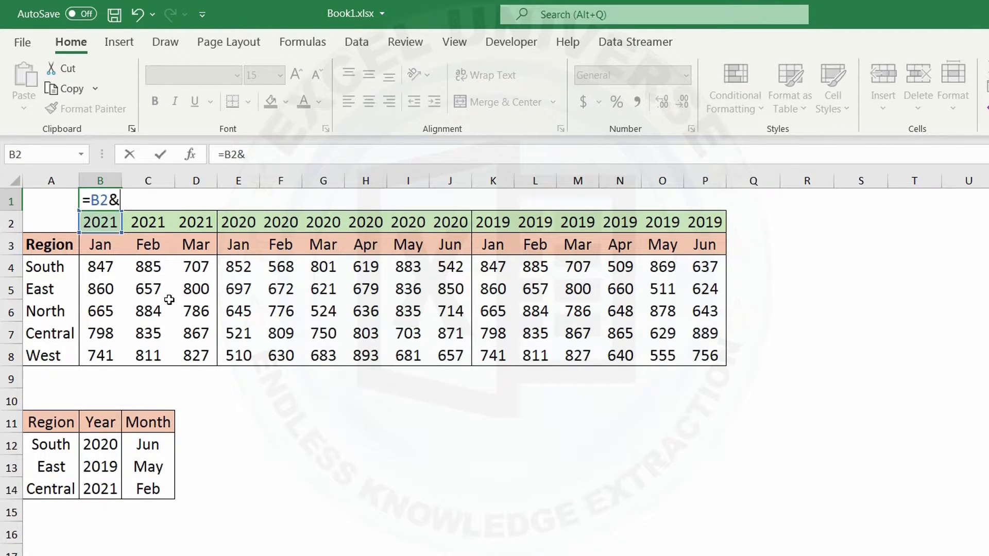
pyautogui.click(100, 258)
pyautogui.press('Return')
# Step: Fill the helper key formula from B1 across row 1 to P1
pyautogui.click(114, 204)
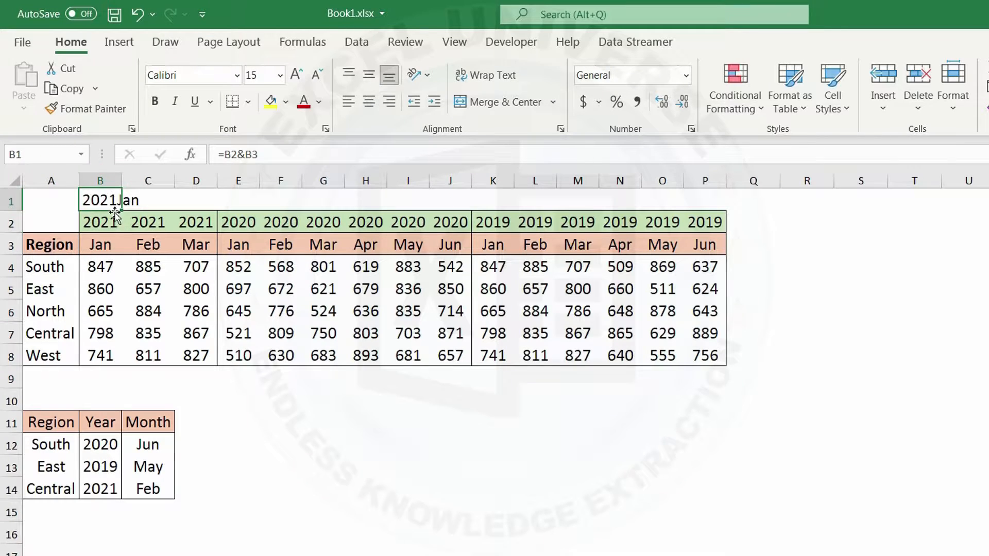
pyautogui.moveTo(120, 210); pyautogui.dragTo(721, 206)
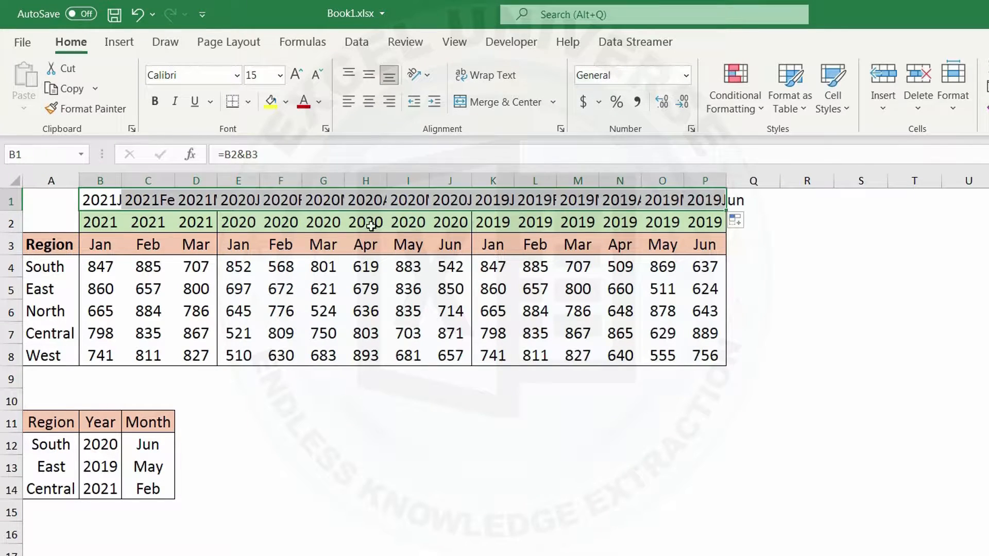
pyautogui.moveTo(108, 181); pyautogui.dragTo(704, 180)
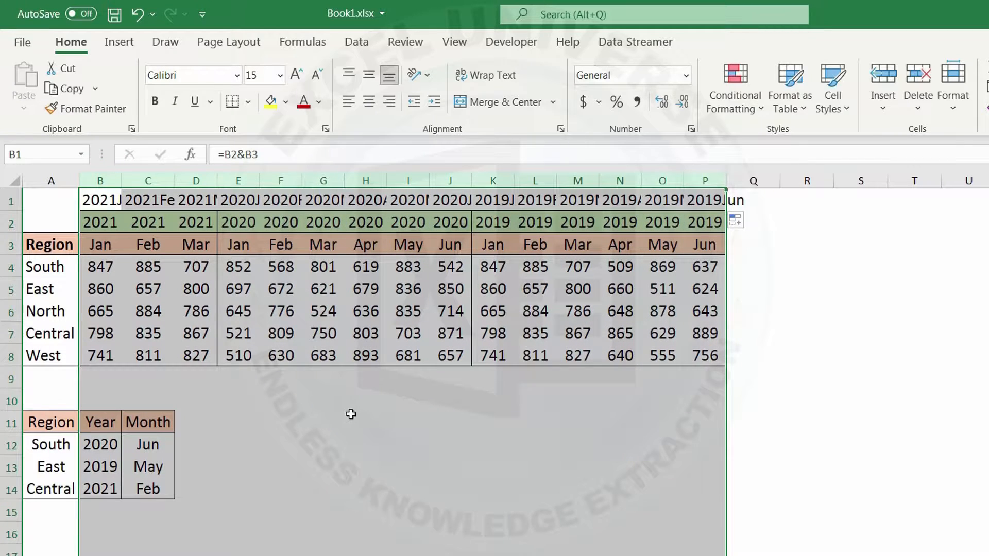
# Step: Add the header Value in D11, next to the Month header of the lookup table
pyautogui.click(196, 426)
pyautogui.write('Value')
pyautogui.press('Return')
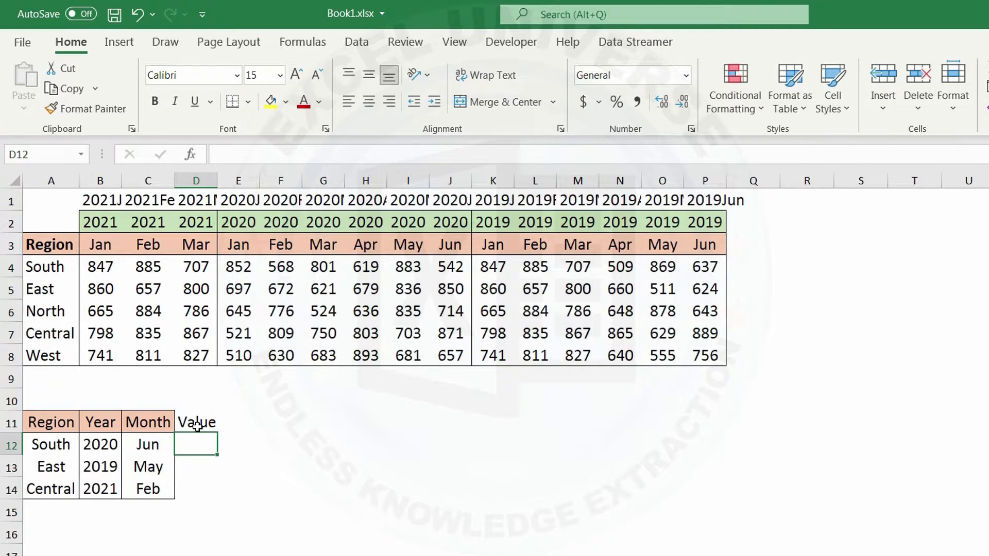
# Step: Begin a VLOOKUP in D12 with A12 as the lookup value and the absolute range $A$1:$P$8 as the table array
pyautogui.write('=vl')
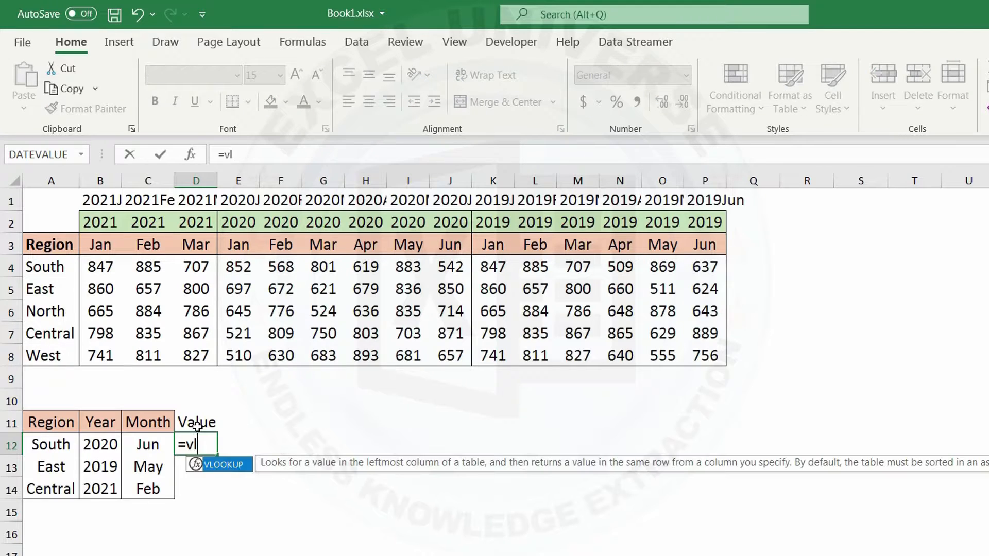
pyautogui.press('Tab')
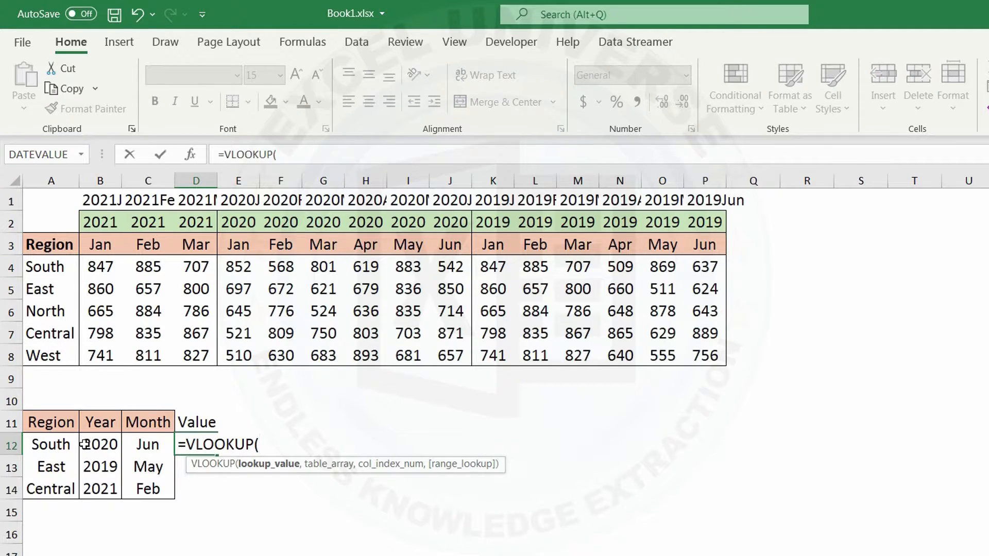
pyautogui.click(44, 446)
pyautogui.write(',')
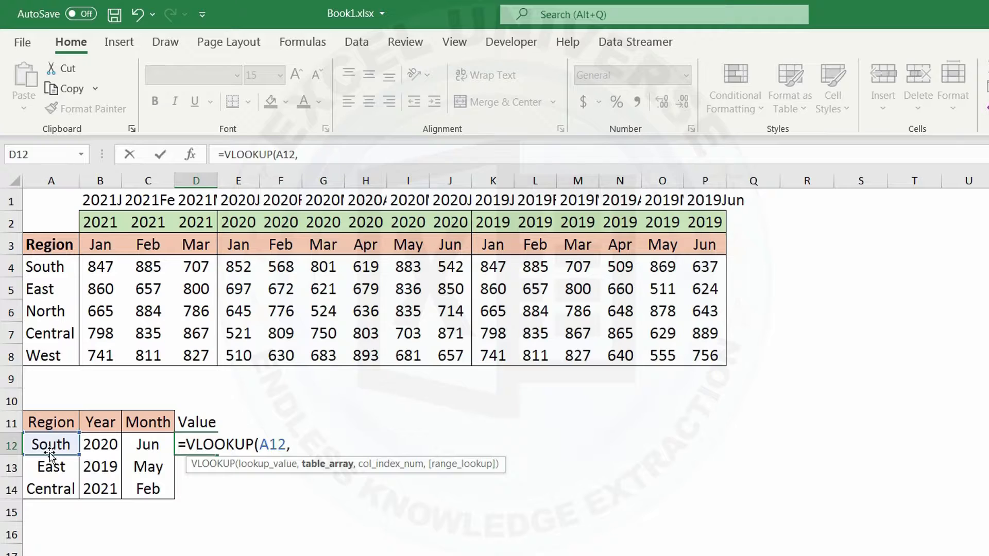
pyautogui.moveTo(47, 206); pyautogui.dragTo(704, 356)
pyautogui.press('F4')
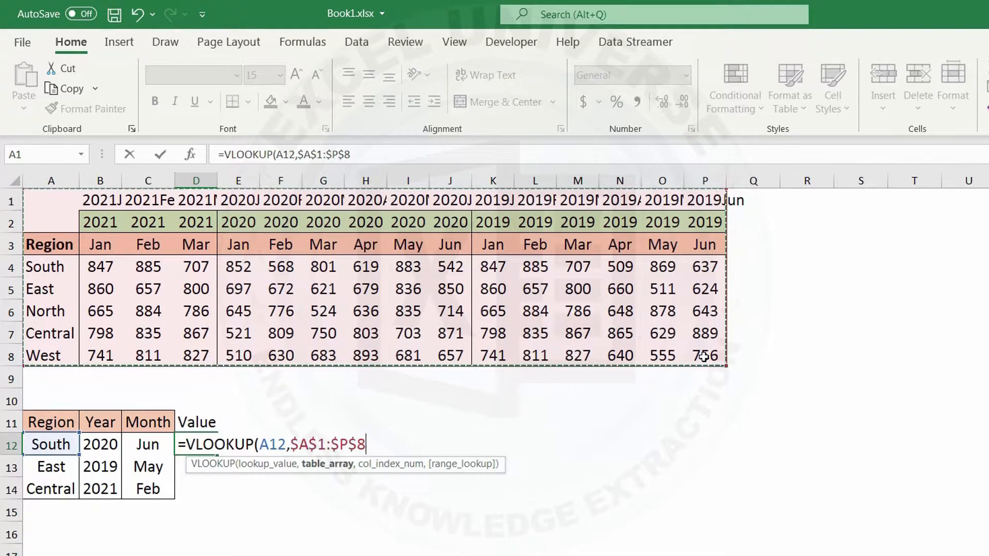
pyautogui.write(',')
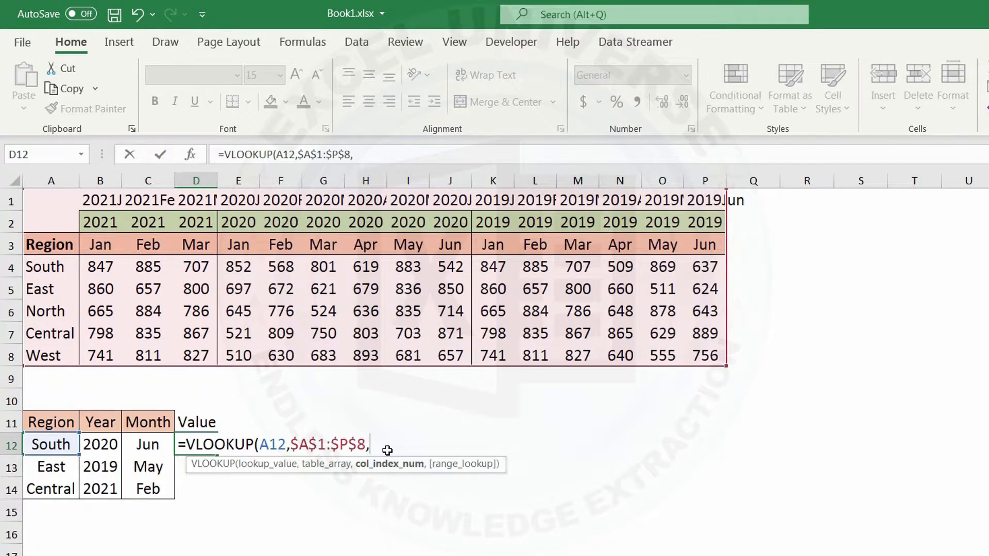
# Step: Supply the VLOOKUP column index with MATCH(B12&C12,$A$1:$P$1,0)
pyautogui.write('match')
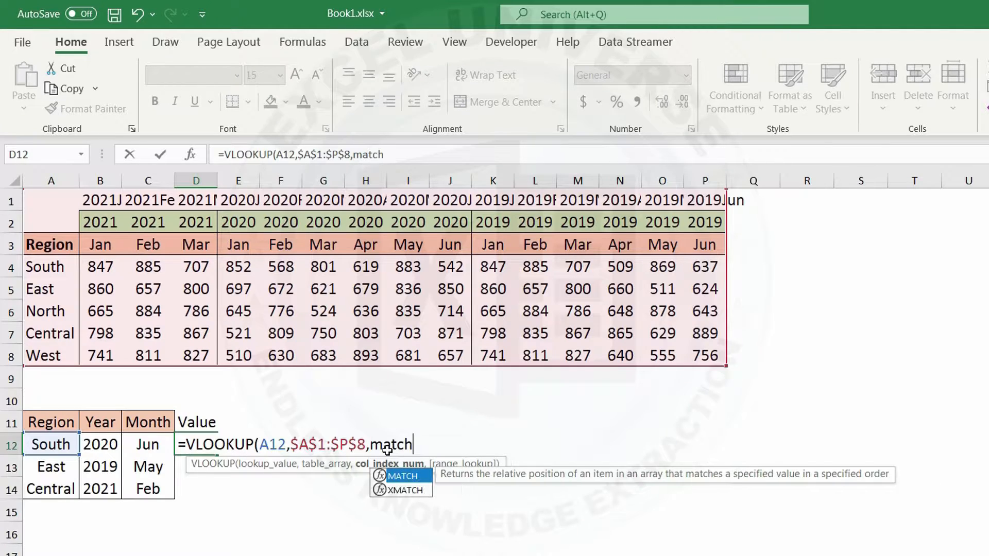
pyautogui.press('Tab')
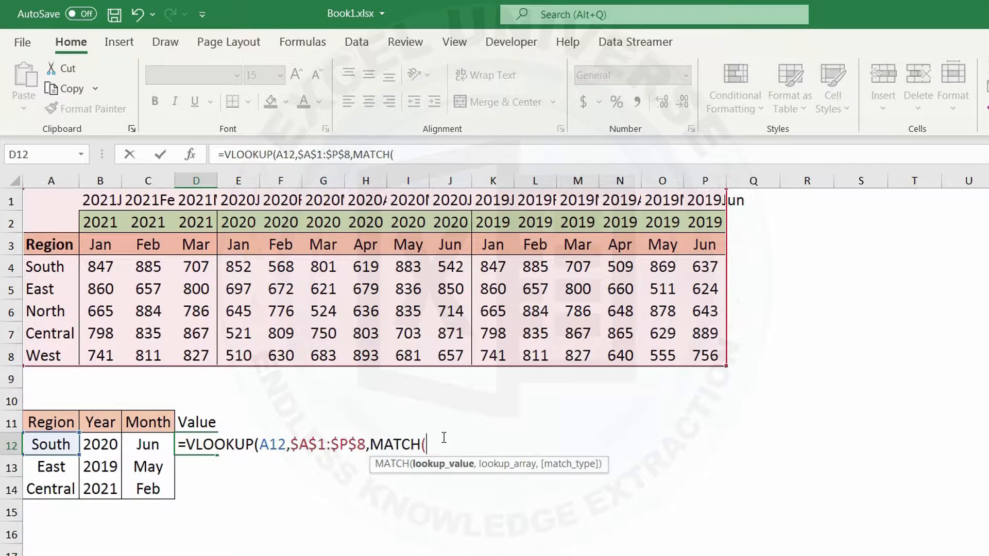
pyautogui.click(118, 452)
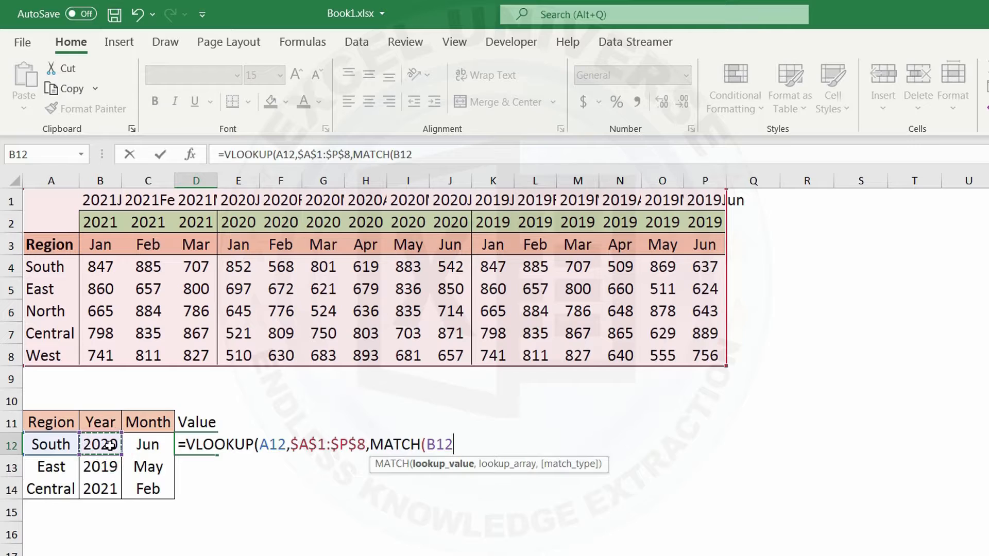
pyautogui.write('&')
pyautogui.click(151, 446)
pyautogui.write(',')
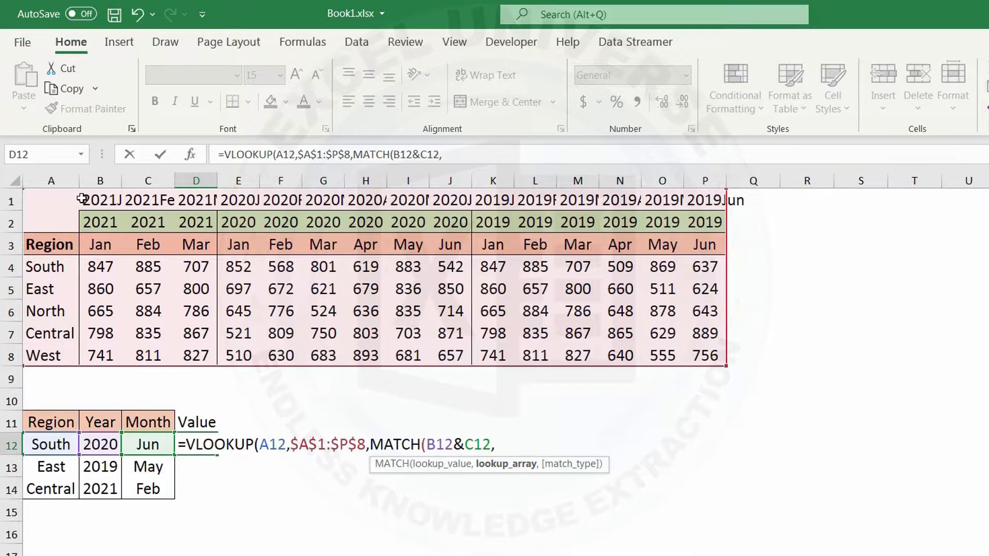
pyautogui.moveTo(56, 198); pyautogui.dragTo(716, 193)
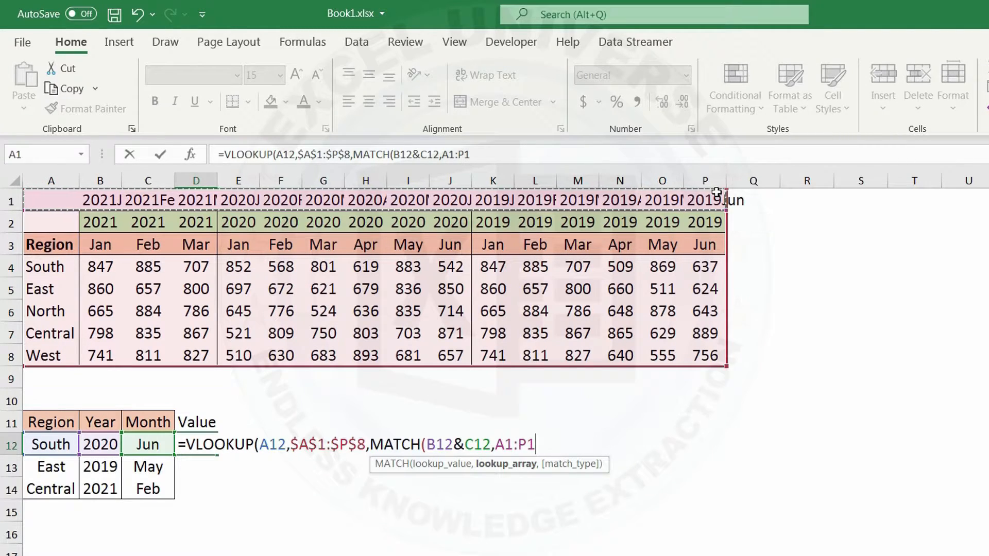
pyautogui.press('F4')
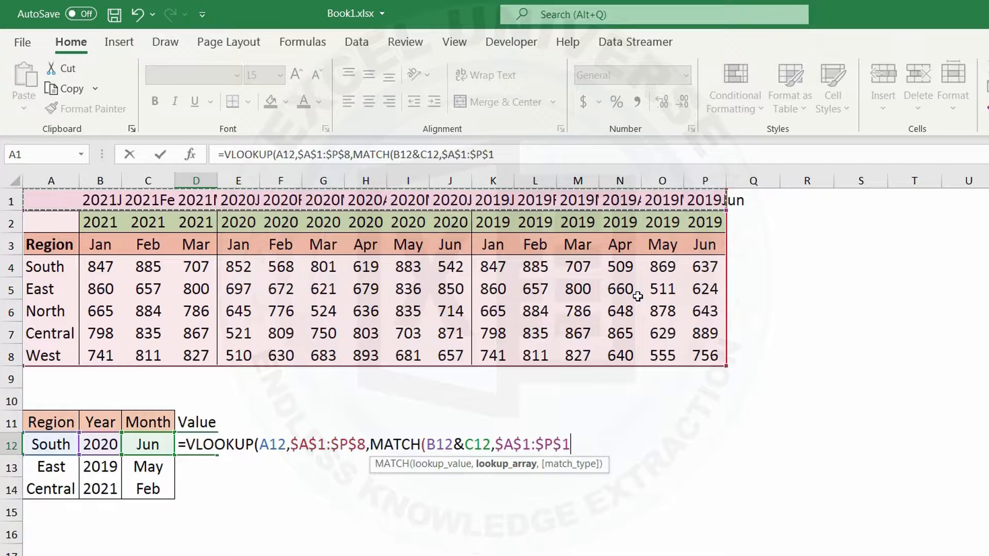
pyautogui.write(',0')
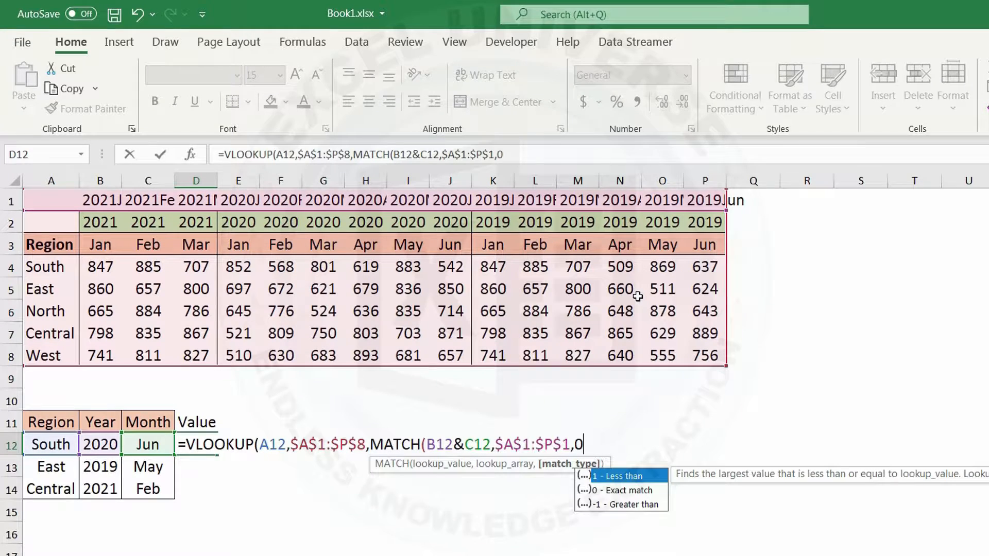
pyautogui.write(')')
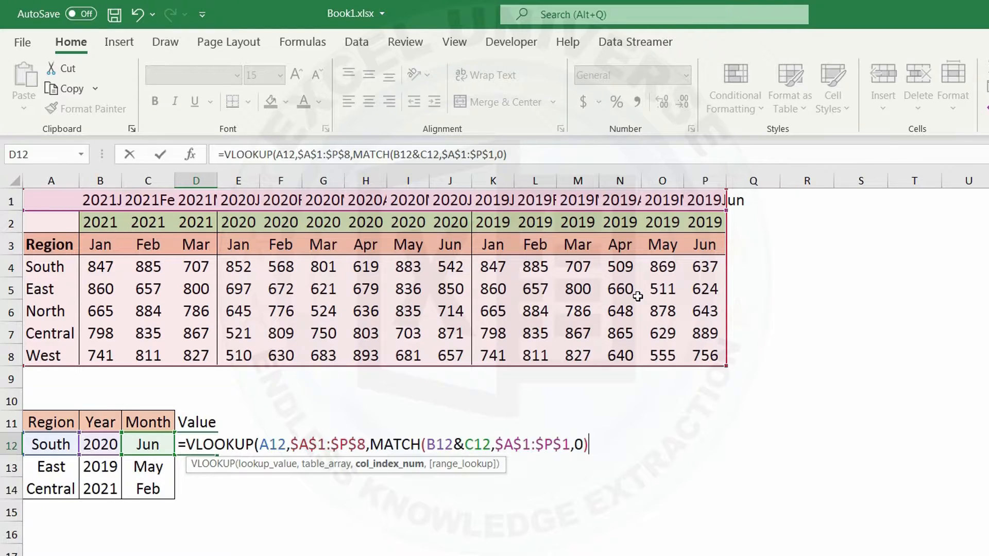
pyautogui.write(',')
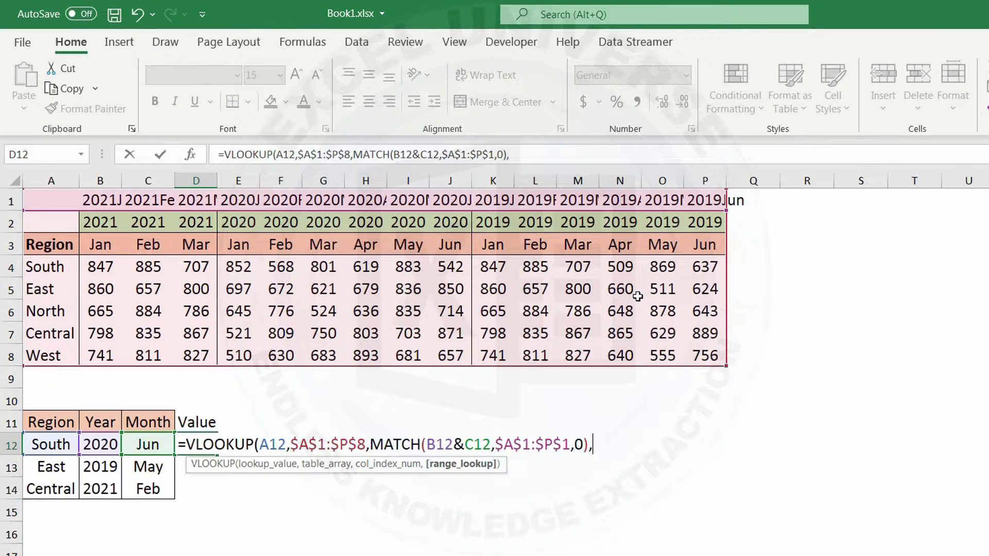
pyautogui.write('0)')
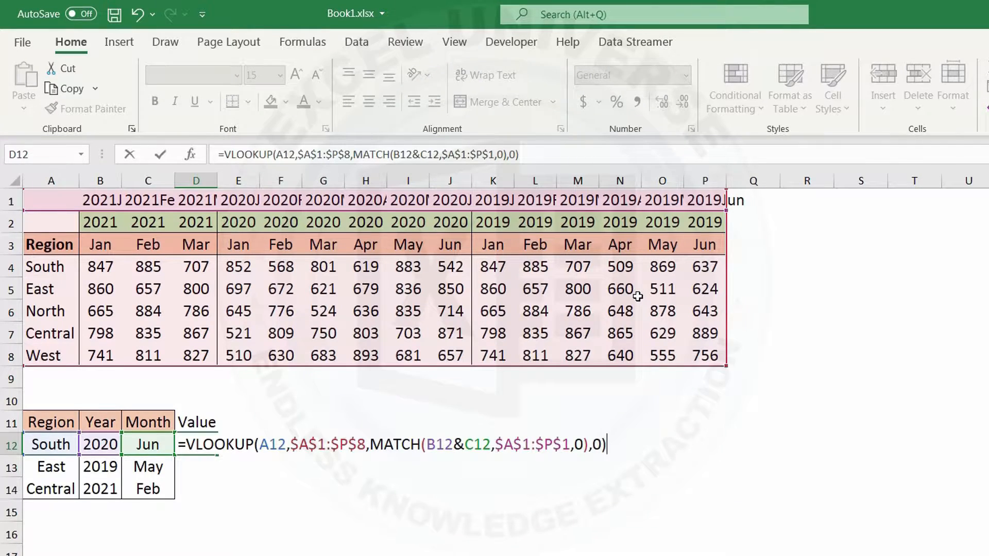
# Step: Complete the D12 VLOOKUP with range lookup 0 for an exact match and fill it down to D14
pyautogui.press('Return')
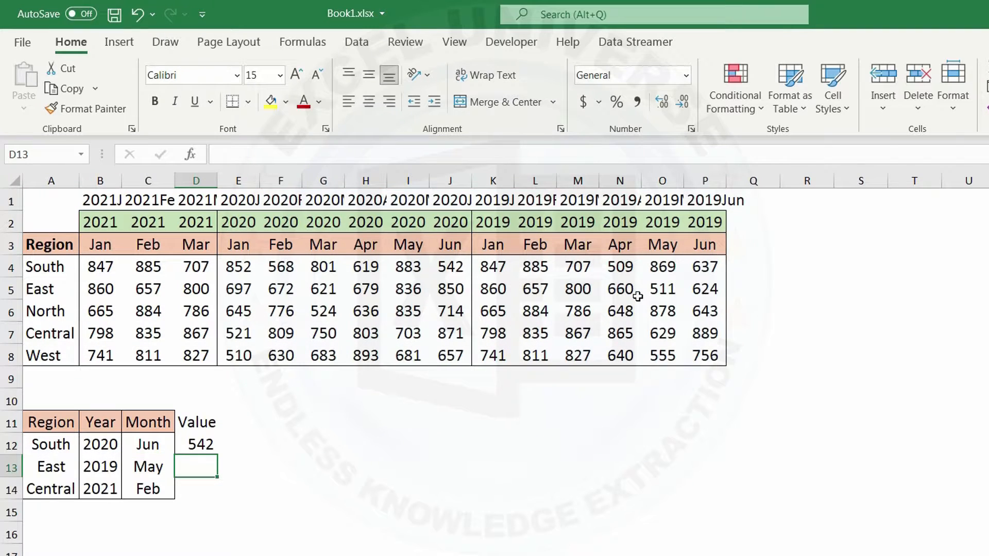
pyautogui.click(197, 440)
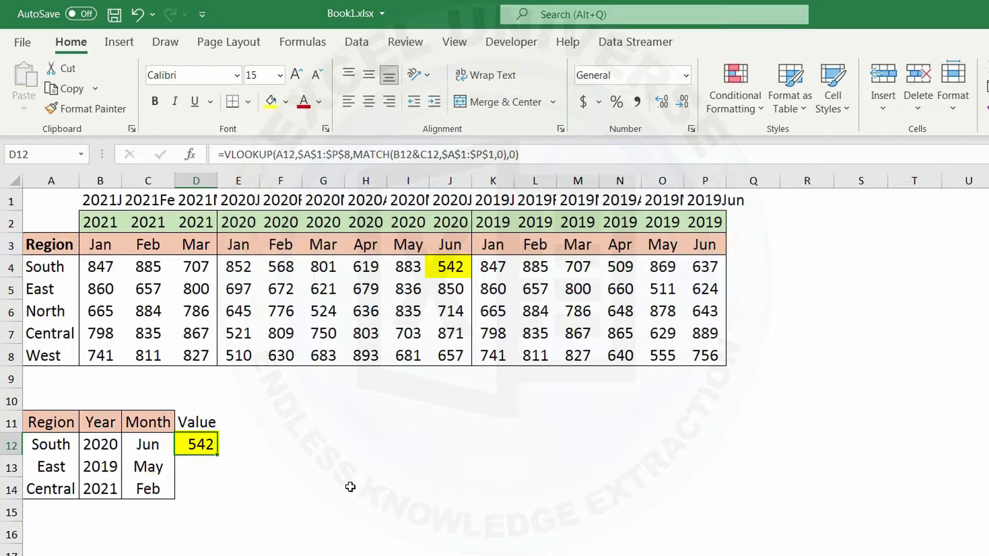
pyautogui.doubleClick(219, 455)
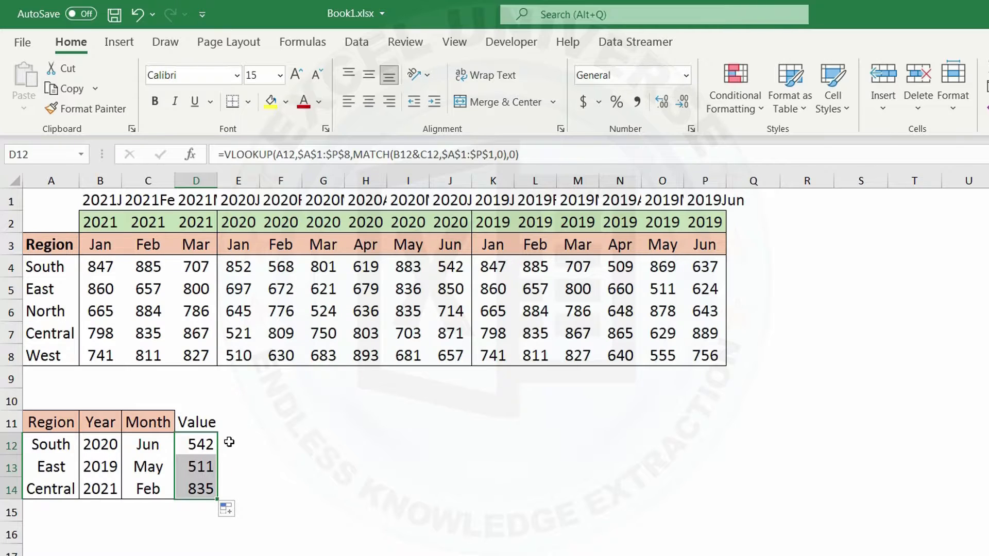
# Step: Copy the formatting of the Month column C11:C14 onto the Value column D11:D14
pyautogui.moveTo(161, 422); pyautogui.dragTo(156, 486)
pyautogui.click(86, 108)
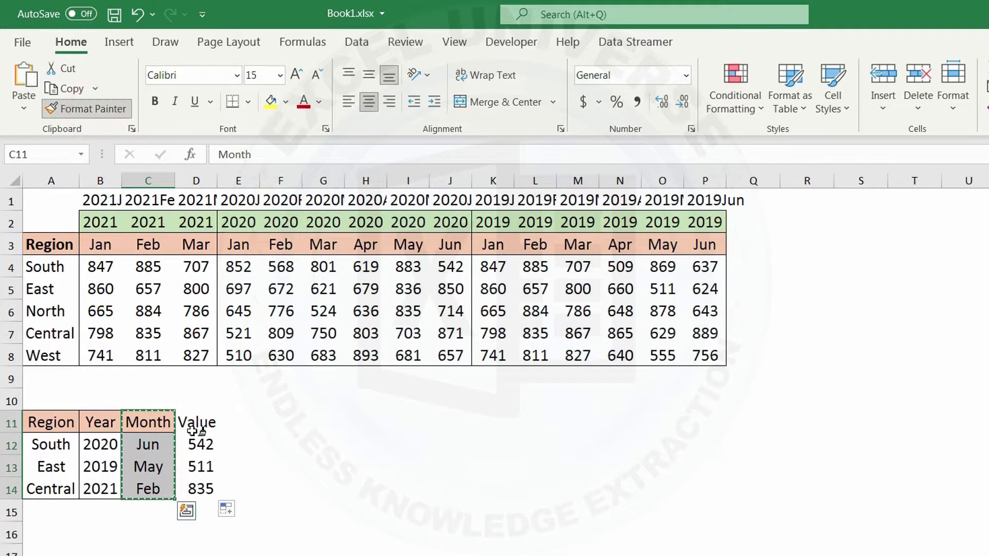
pyautogui.click(198, 424)
# Step: Add the header XLOOKUP in E11 and autofit the width of column E
pyautogui.click(231, 422)
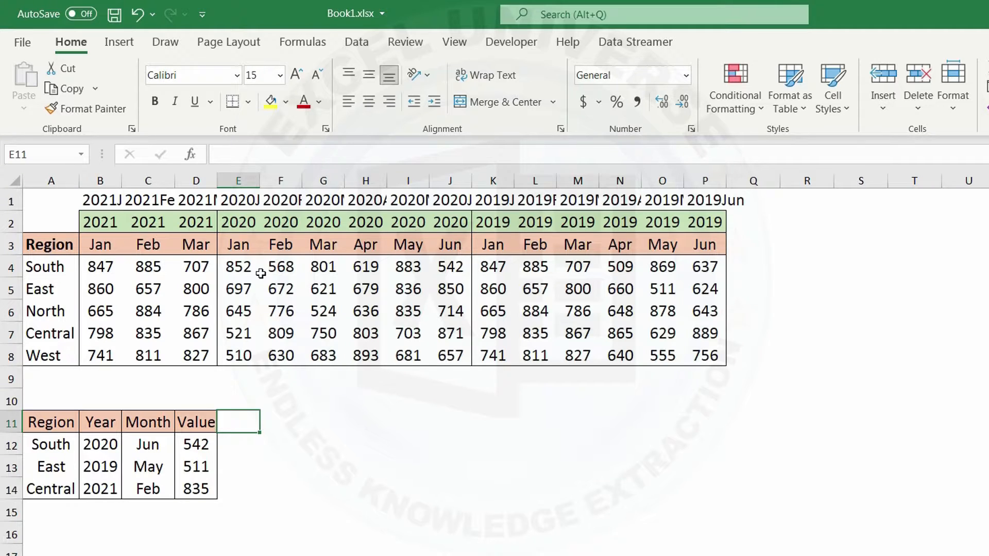
pyautogui.write('XLOOKUP')
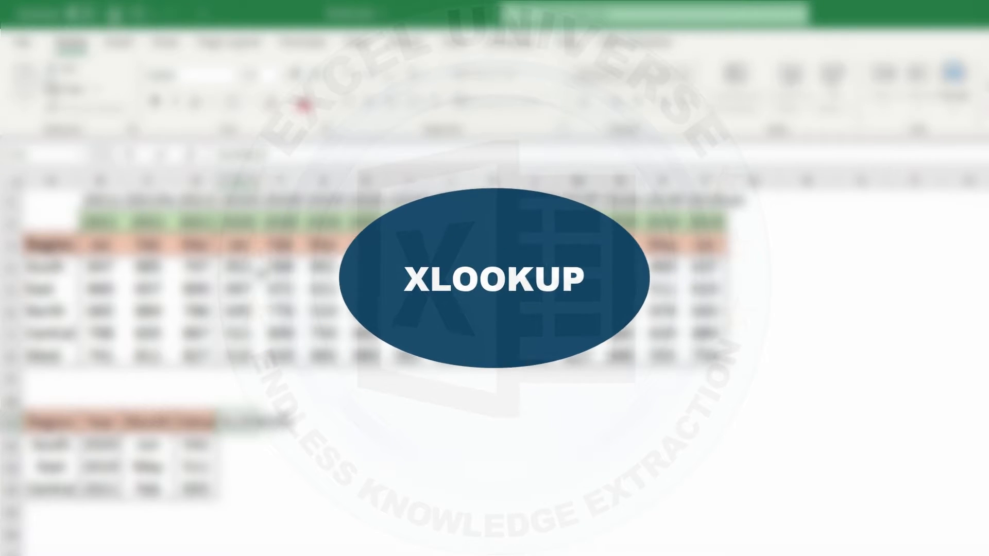
pyautogui.press('Return')
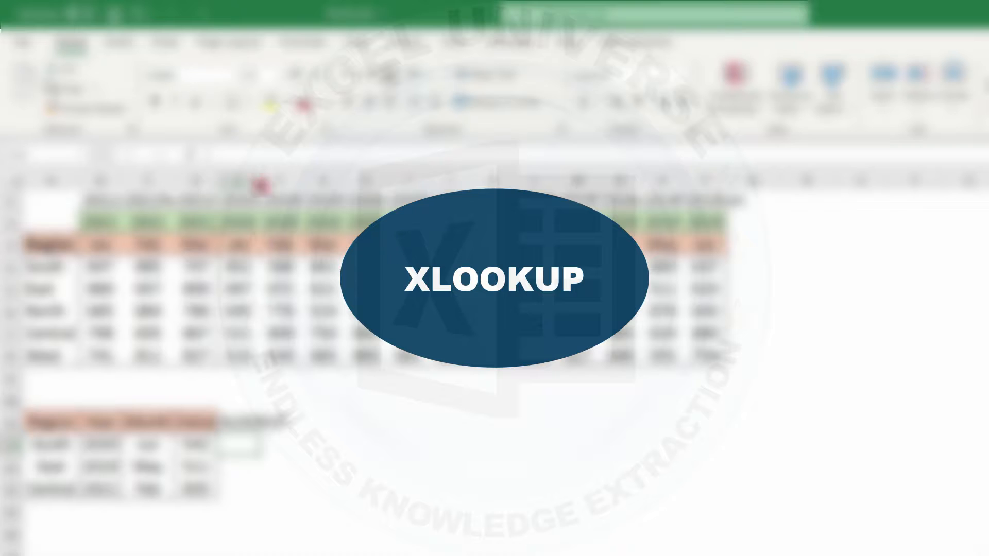
pyautogui.doubleClick(261, 181)
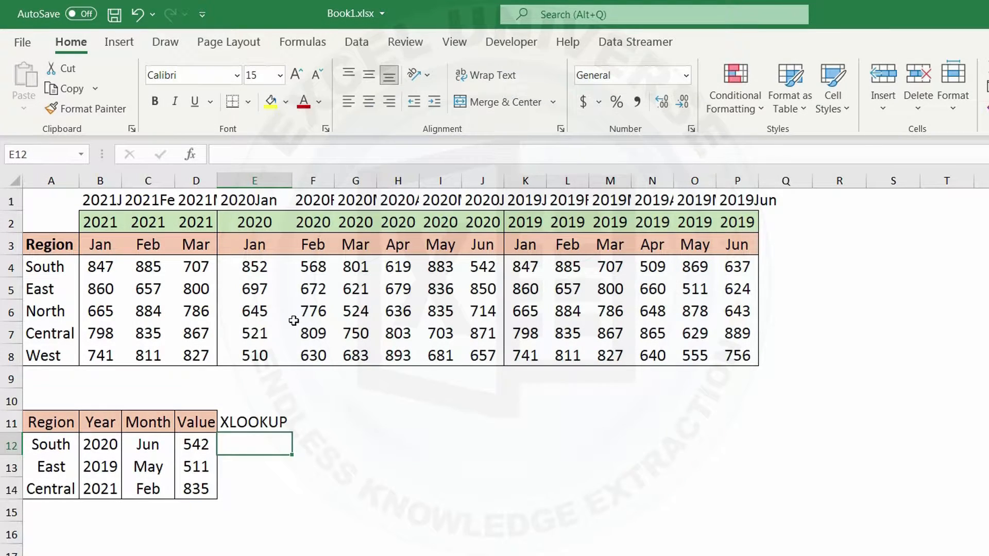
# Step: Start an XLOOKUP formula in E12 with B12&C12 as the lookup value
pyautogui.write('=xlo')
pyautogui.press('Tab')
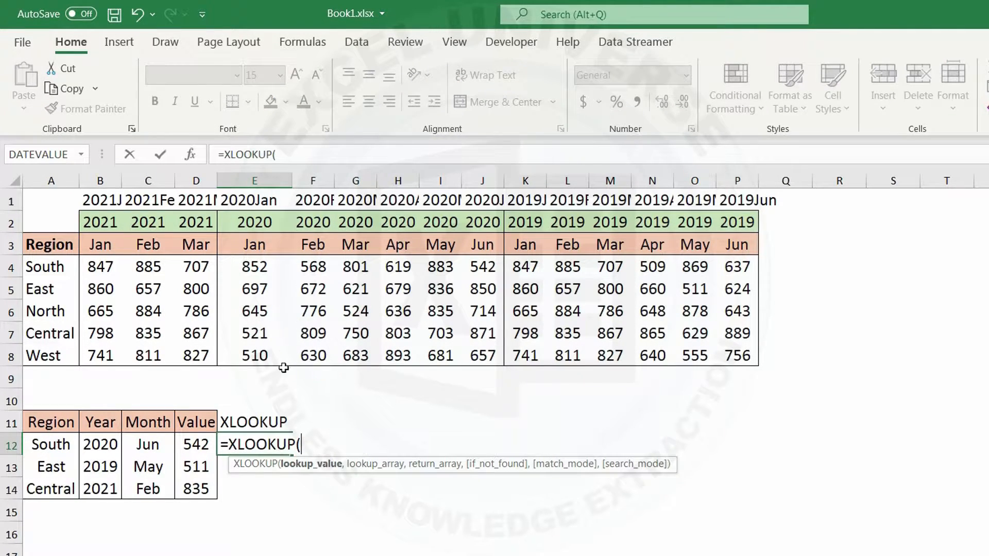
pyautogui.click(104, 442)
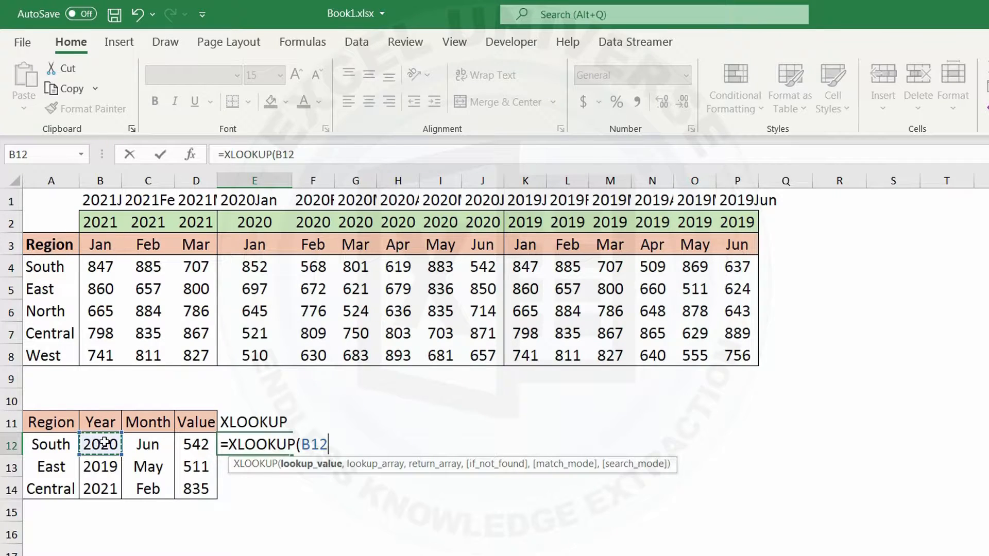
pyautogui.write('&')
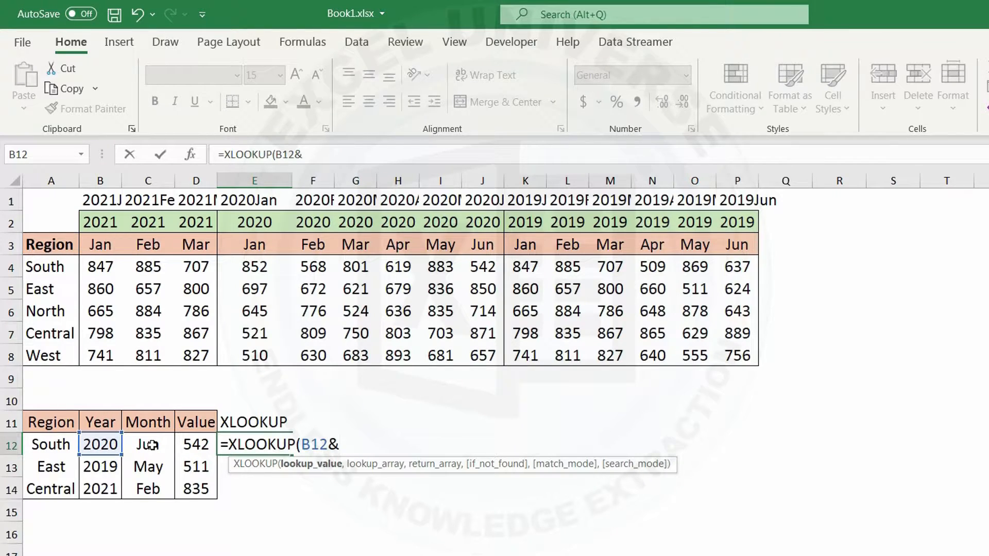
pyautogui.click(149, 445)
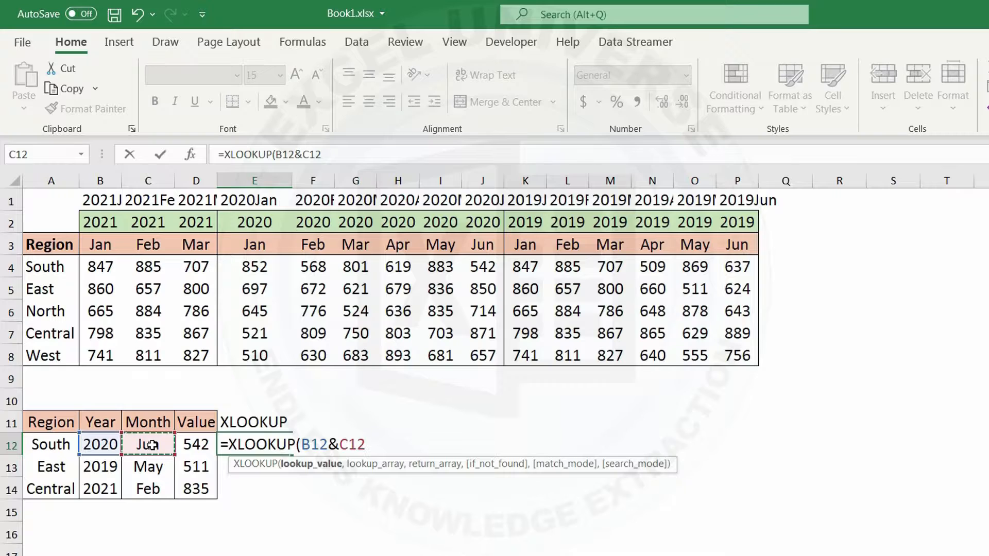
pyautogui.write(',')
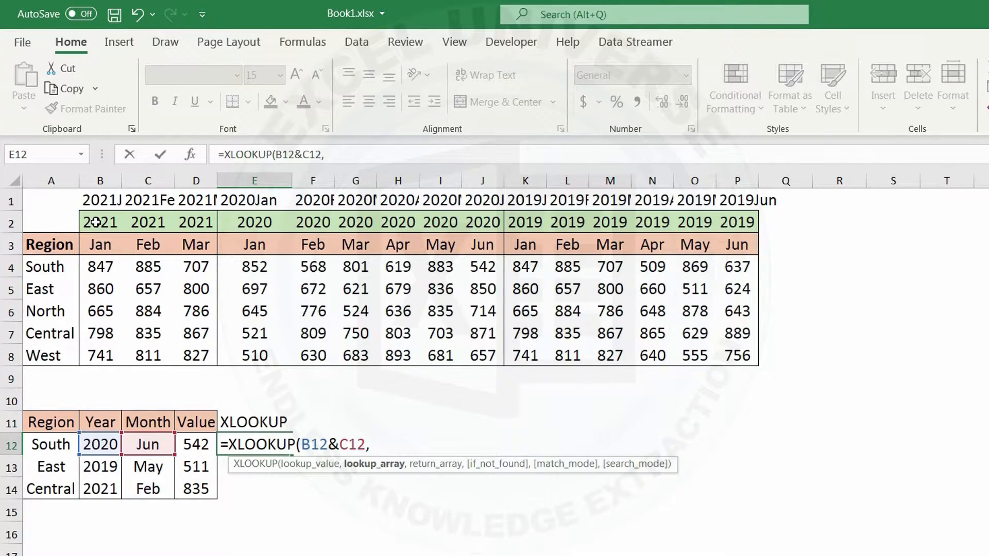
# Step: Set the XLOOKUP lookup array to the joined year and month header rows, $B$2:$P$2&$B$3:$P$3, as absolute references
pyautogui.moveTo(85, 221); pyautogui.dragTo(739, 219)
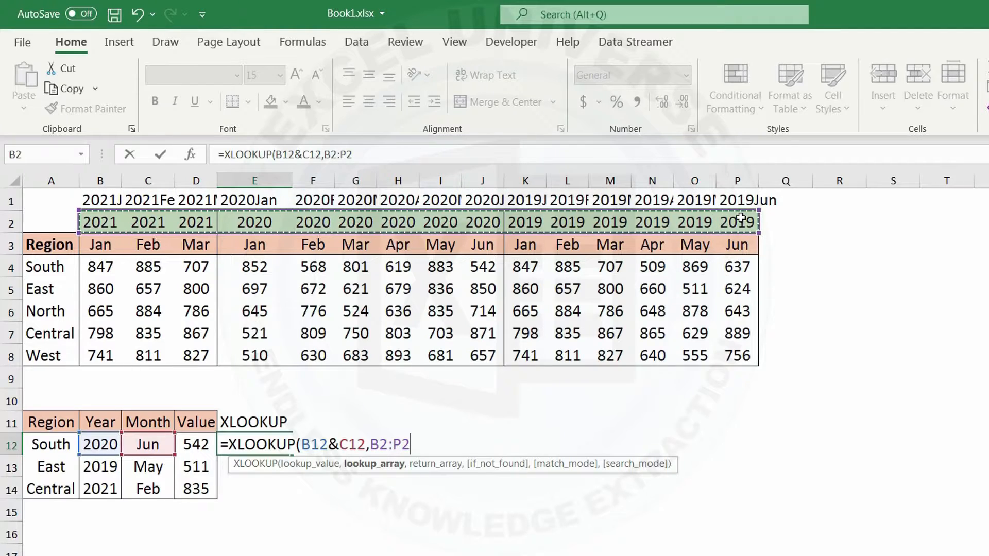
pyautogui.write('&')
pyautogui.moveTo(109, 246); pyautogui.dragTo(742, 247)
pyautogui.moveTo(370, 444); pyautogui.dragTo(508, 444)
pyautogui.press('F4')
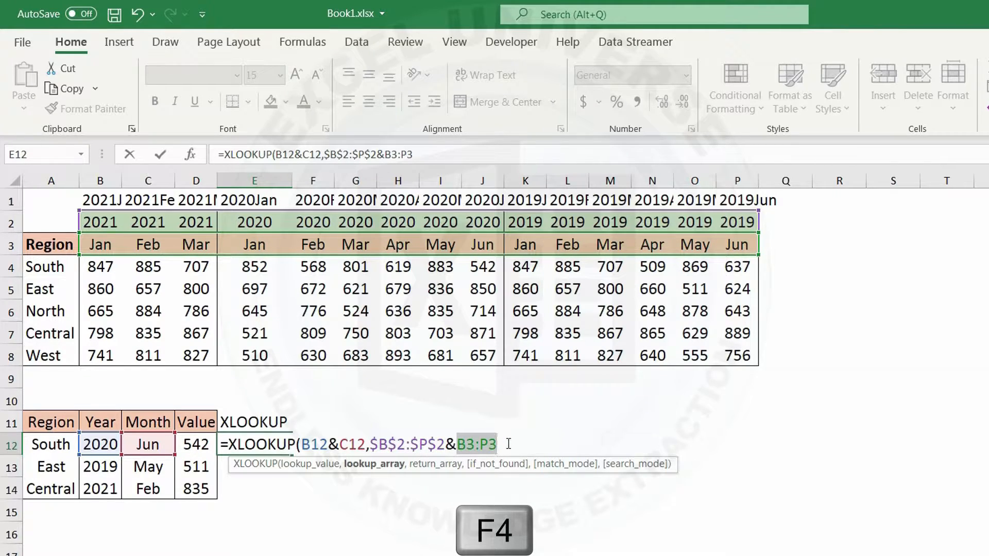
pyautogui.press('F4')
pyautogui.click(536, 444)
pyautogui.write(',')
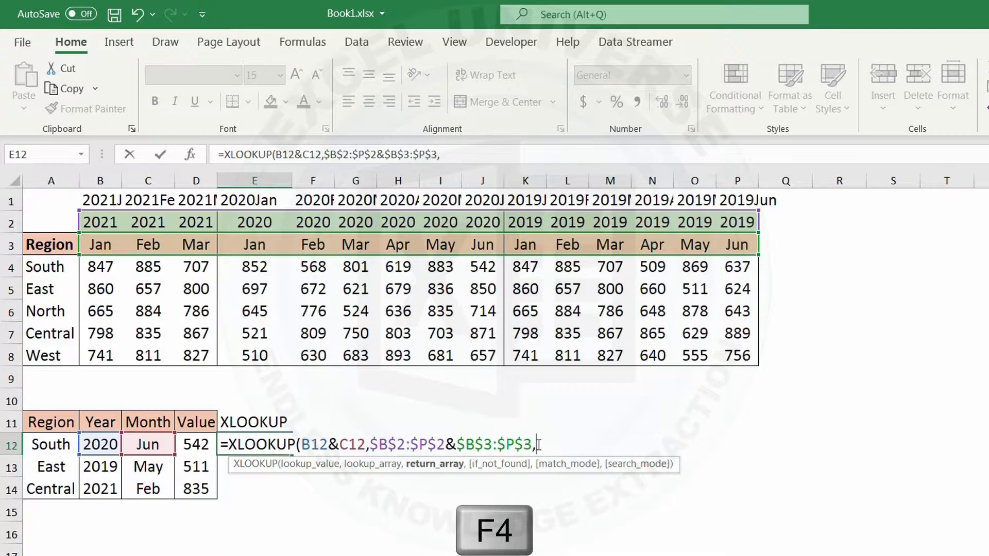
pyautogui.press('BackSpace')
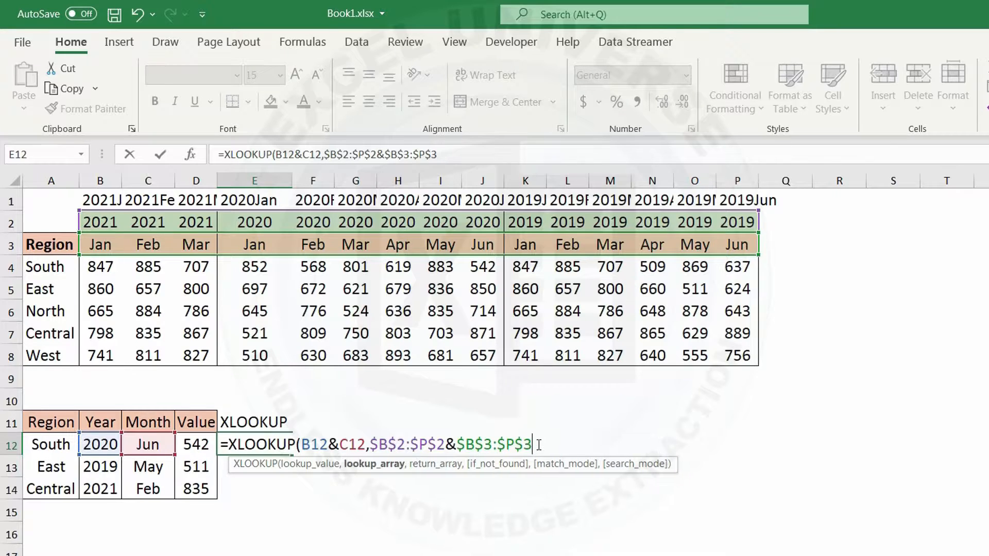
pyautogui.write(',')
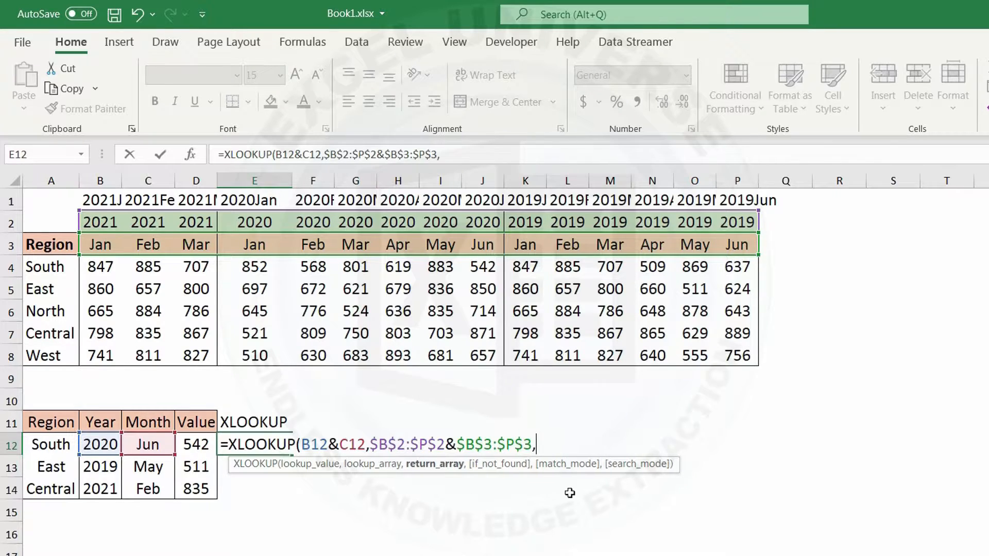
# Step: Complete the E12 XLOOKUP with return array $B$4:$P$8 and review the spilled results below it
pyautogui.moveTo(103, 262); pyautogui.dragTo(740, 353)
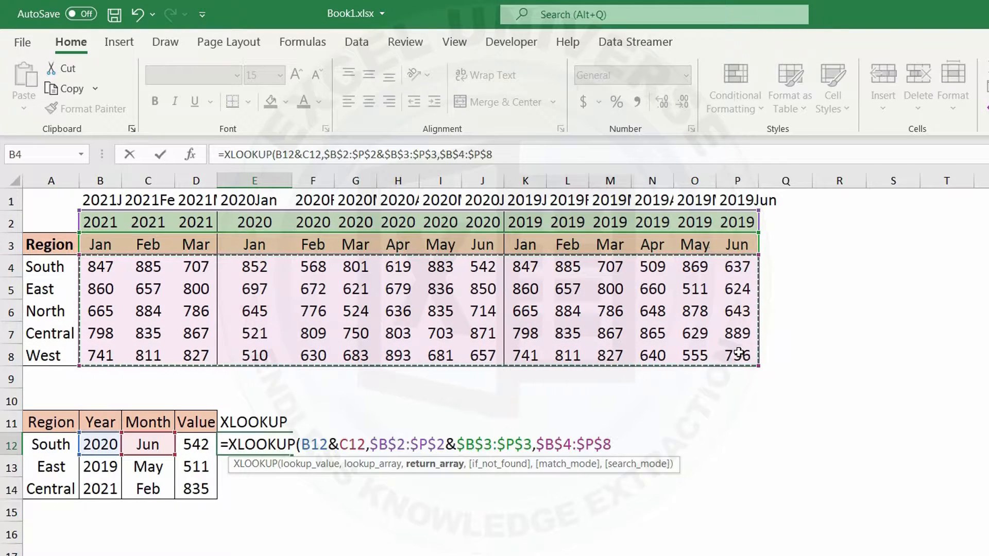
pyautogui.write(')')
pyautogui.press('Return')
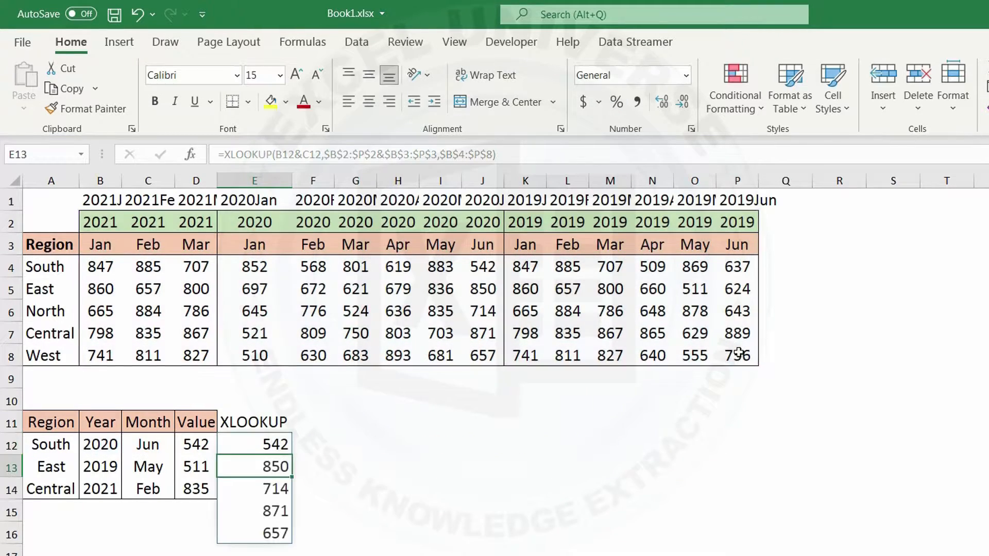
pyautogui.click(258, 444)
pyautogui.moveTo(258, 479); pyautogui.dragTo(268, 525)
# Step: Start a second XLOOKUP in F12 with lookup value A12 and lookup array $A$4:$A$8
pyautogui.click(319, 440)
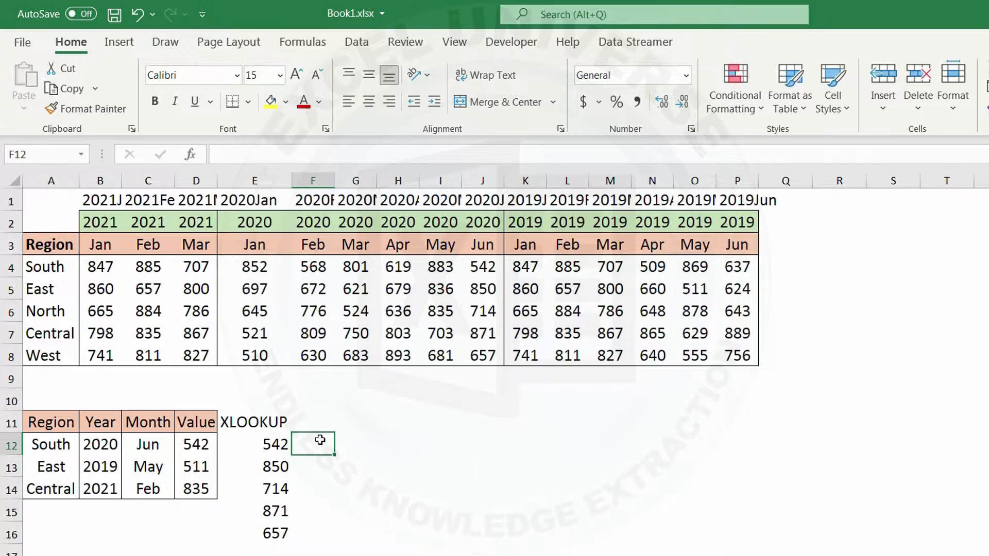
pyautogui.write('=xlo')
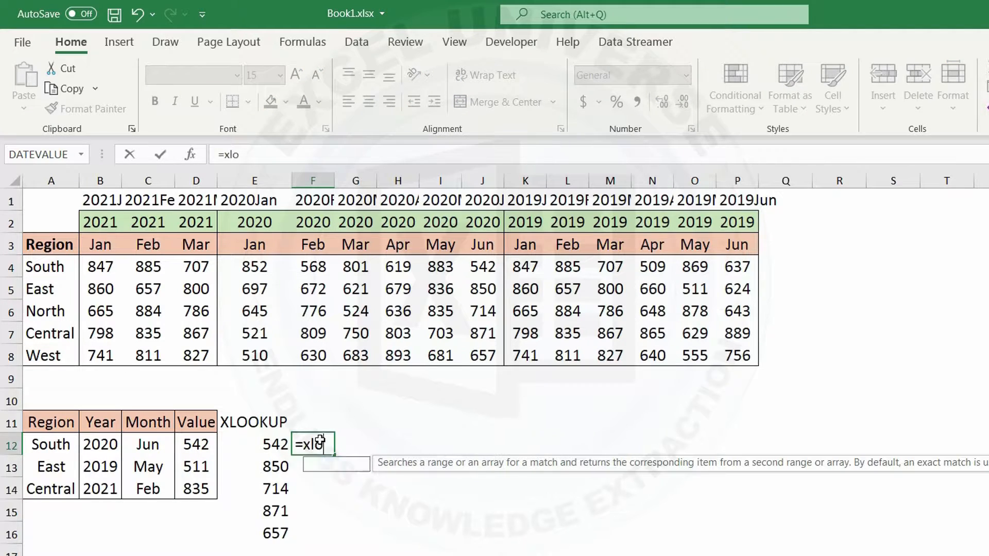
pyautogui.press('Tab')
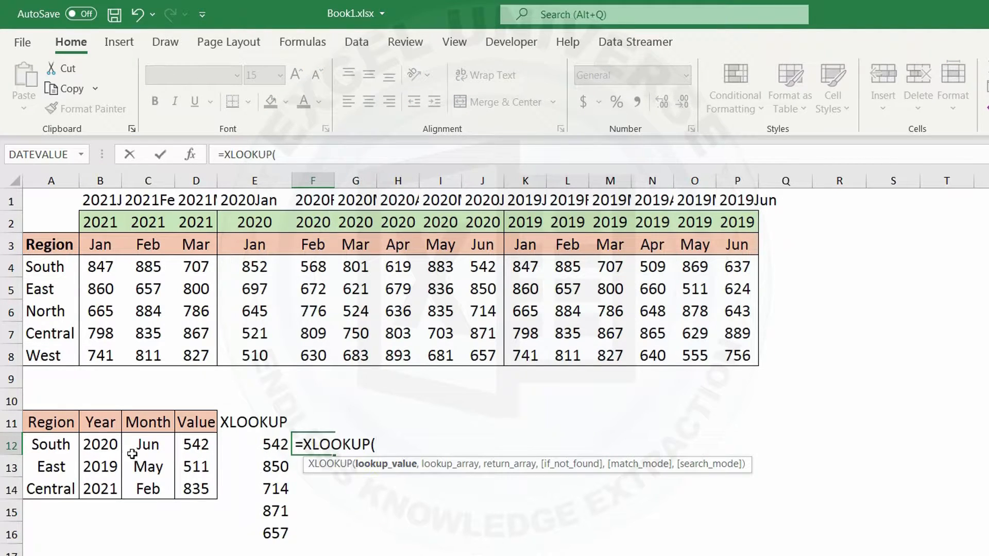
pyautogui.click(54, 446)
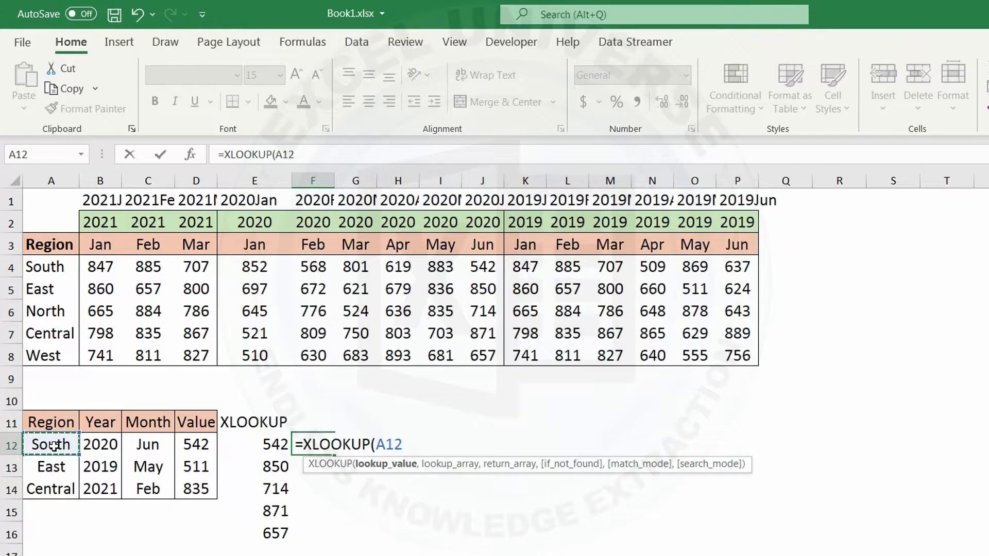
pyautogui.write(',')
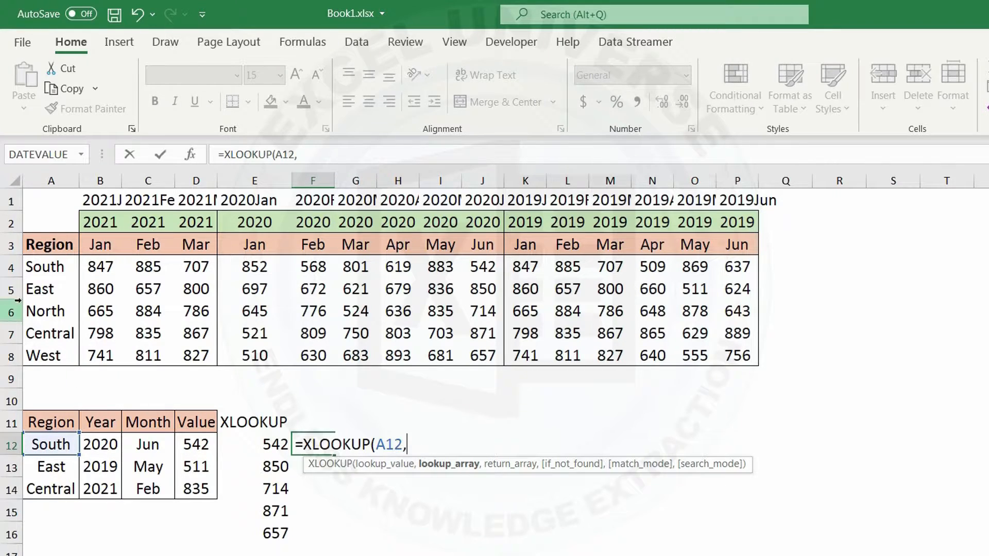
pyautogui.moveTo(55, 270); pyautogui.dragTo(55, 355)
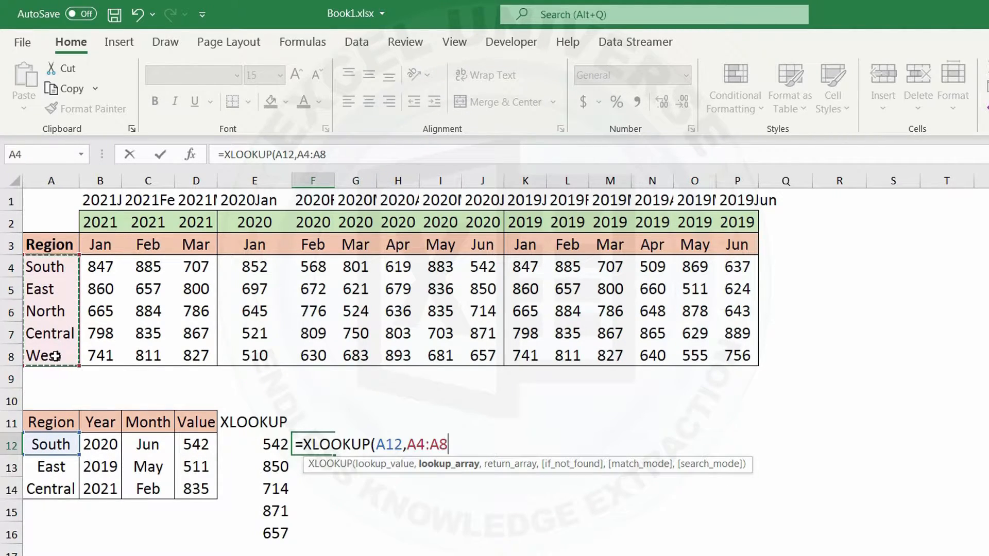
pyautogui.press('F4')
pyautogui.write(',')
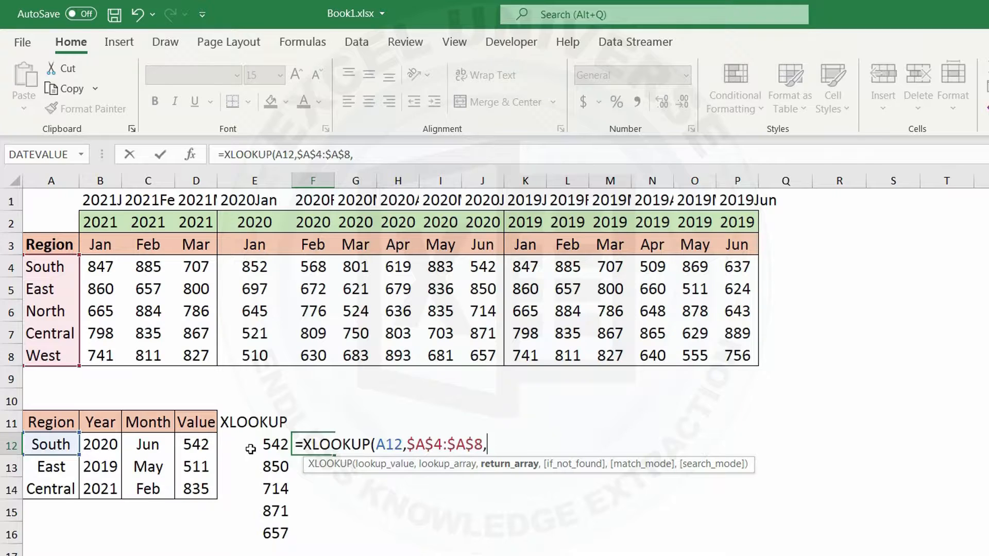
# Step: Complete the F12 XLOOKUP using the spilled range E12# as the return array
pyautogui.moveTo(265, 445); pyautogui.dragTo(271, 535)
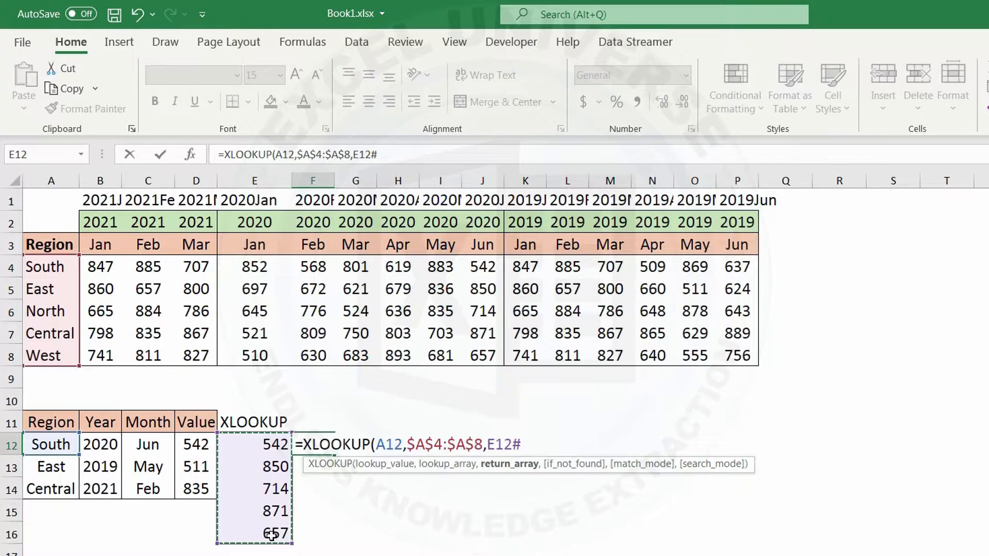
pyautogui.write(')')
pyautogui.press('Return')
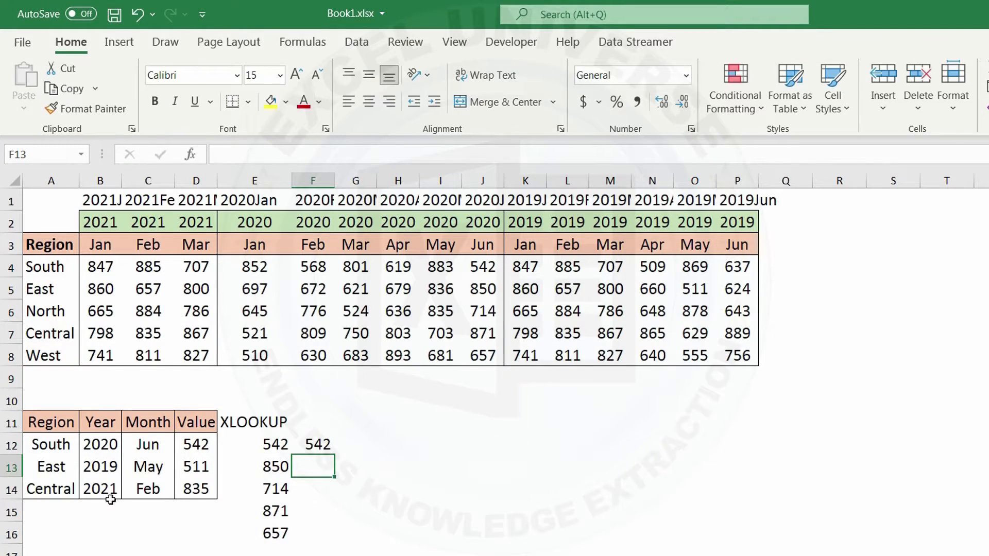
pyautogui.click(325, 436)
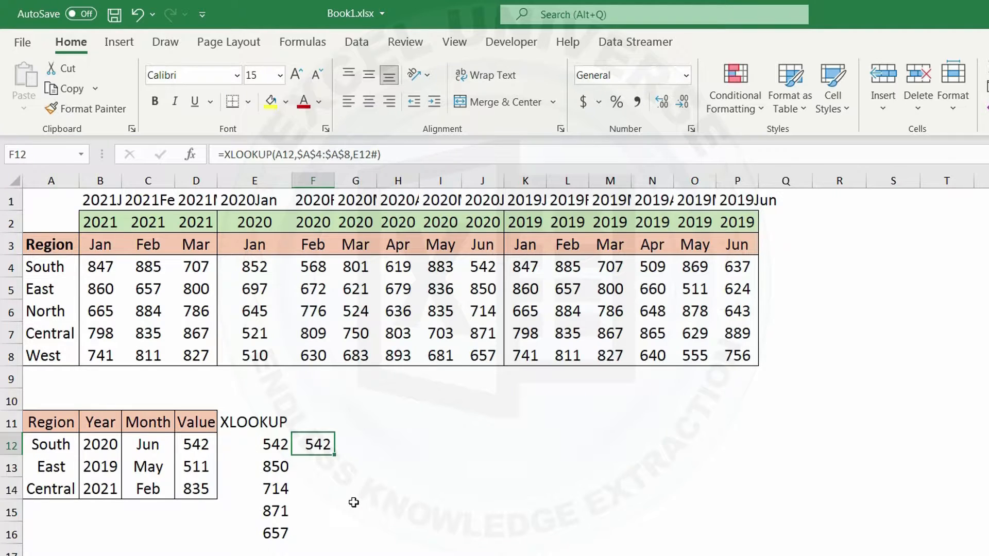
# Step: Copy the XLOOKUP expression from E12 without its equals sign, leaving the cell's formula as it is
pyautogui.click(272, 444)
pyautogui.doubleClick(268, 444)
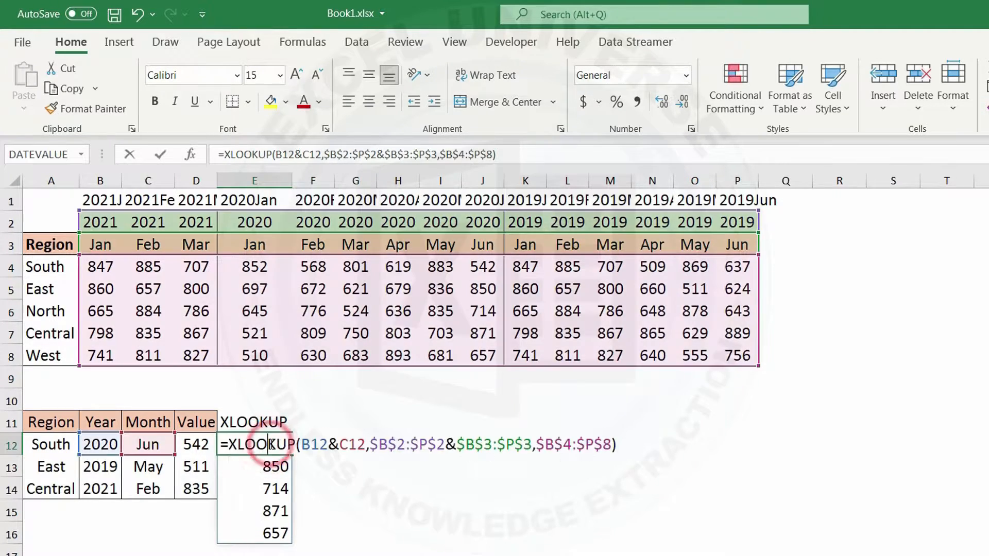
pyautogui.moveTo(228, 444); pyautogui.dragTo(616, 444)
pyautogui.rightClick(584, 442)
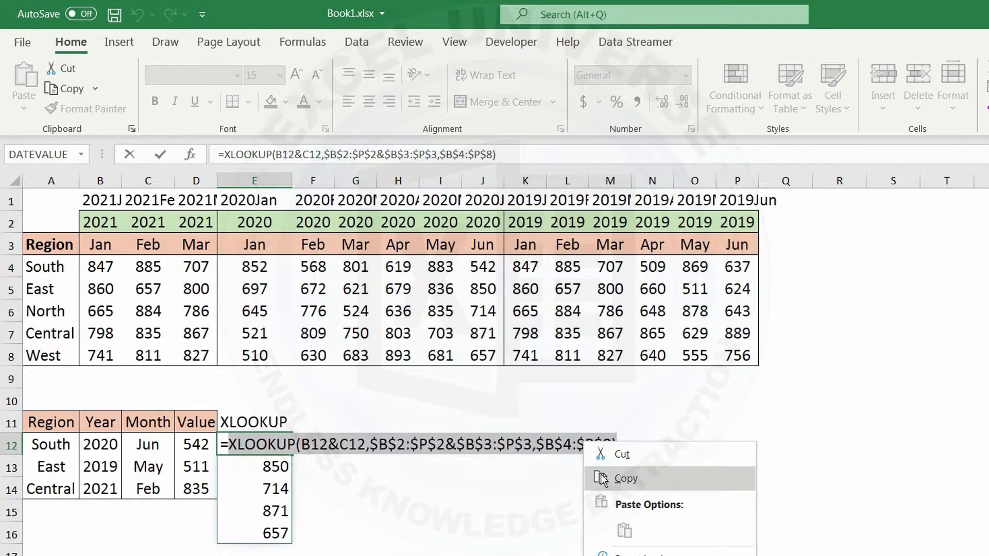
pyautogui.click(623, 479)
pyautogui.press('Escape')
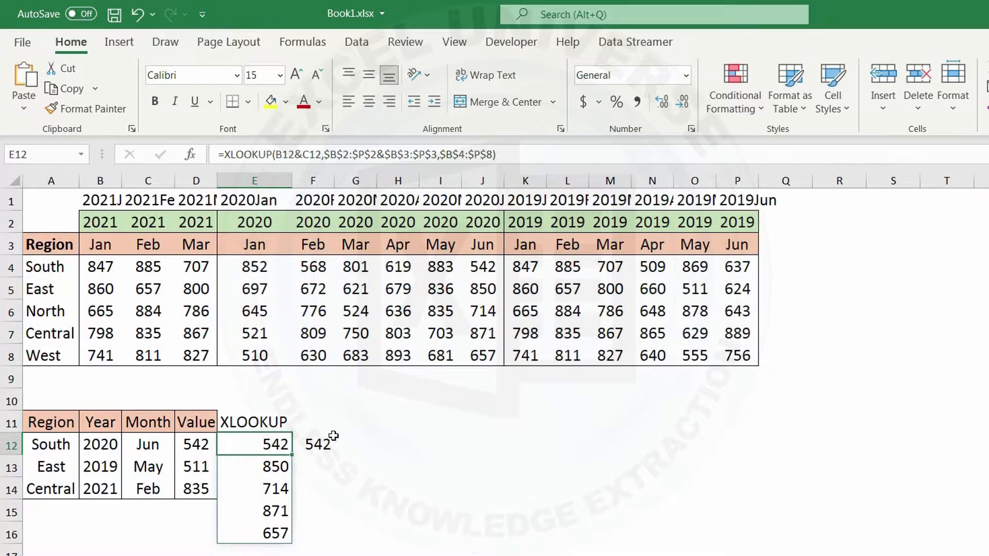
# Step: Replace E12# in the F12 formula with the copied expression XLOOKUP(B12&C12,$B$2:$P$2&$B$3:$P$3,$B$4:$P$8)
pyautogui.click(315, 445)
pyautogui.doubleClick(315, 445)
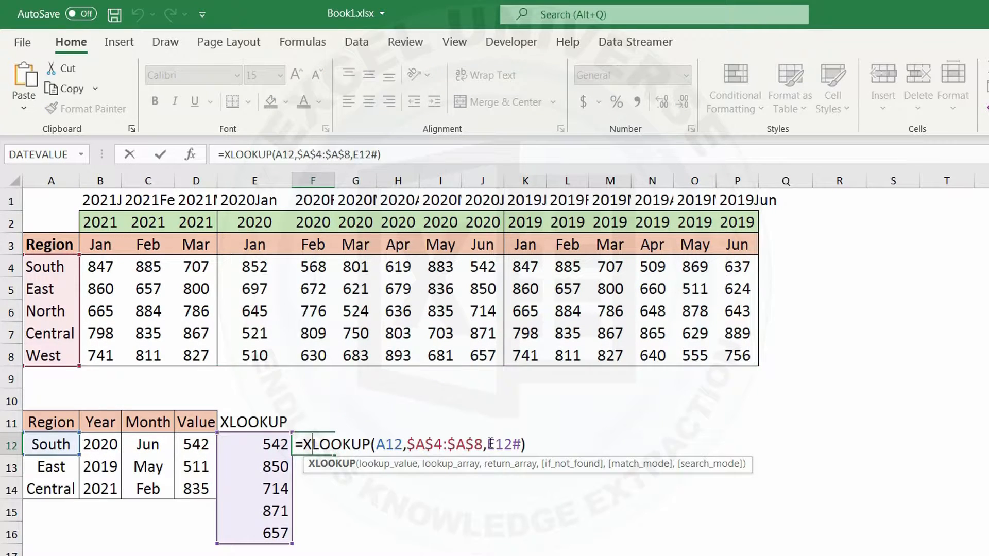
pyautogui.moveTo(489, 444); pyautogui.dragTo(521, 444)
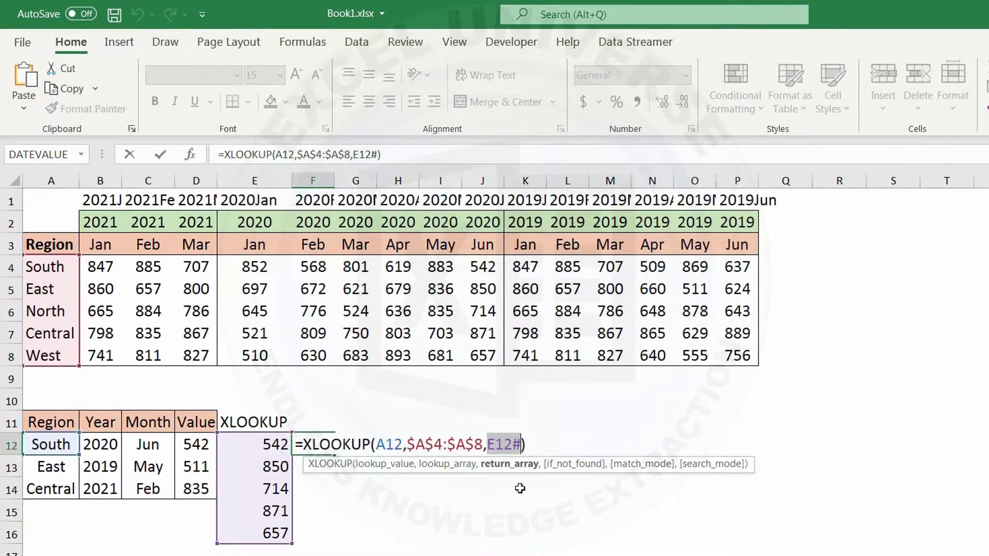
pyautogui.rightClick(510, 446)
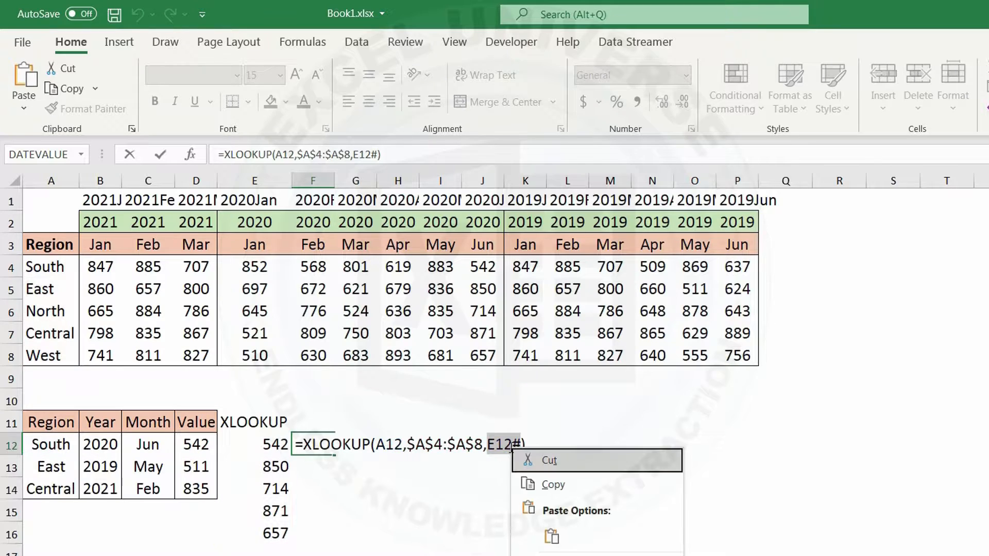
pyautogui.click(551, 536)
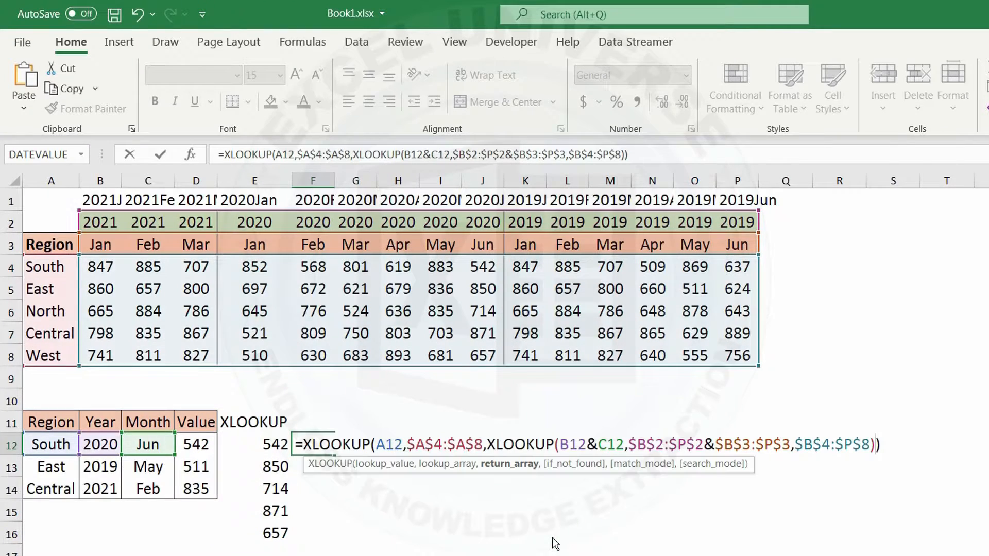
pyautogui.press('Return')
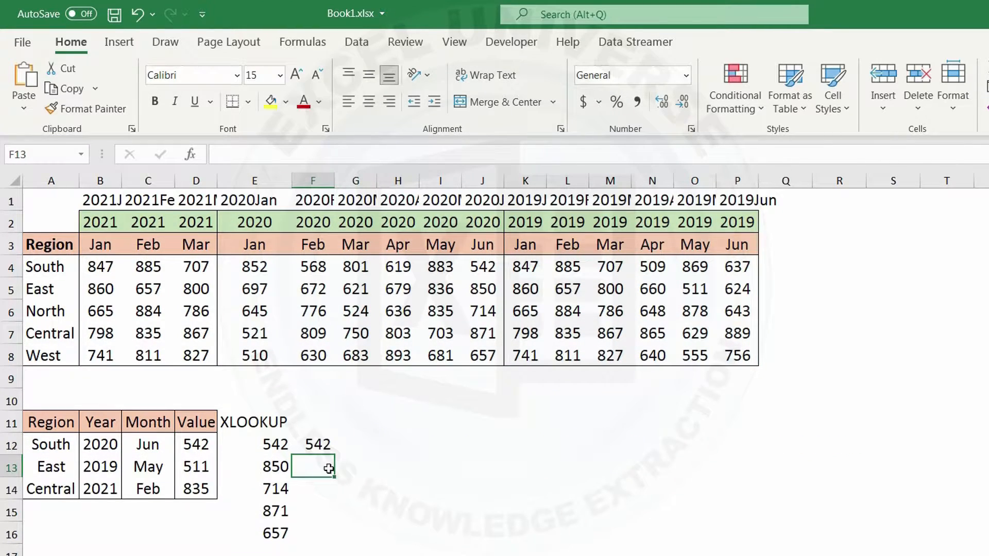
# Step: Move the nested XLOOKUP formula from F12 to E12 and fill it down to E14
pyautogui.click(319, 444)
pyautogui.hotkey('ctrl', 'x')
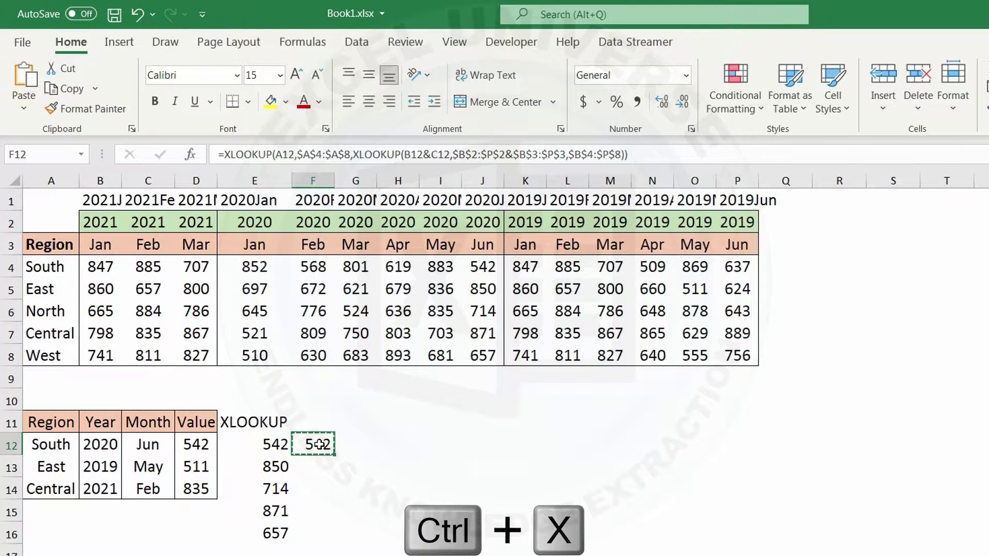
pyautogui.click(257, 443)
pyautogui.hotkey('ctrl', 'v')
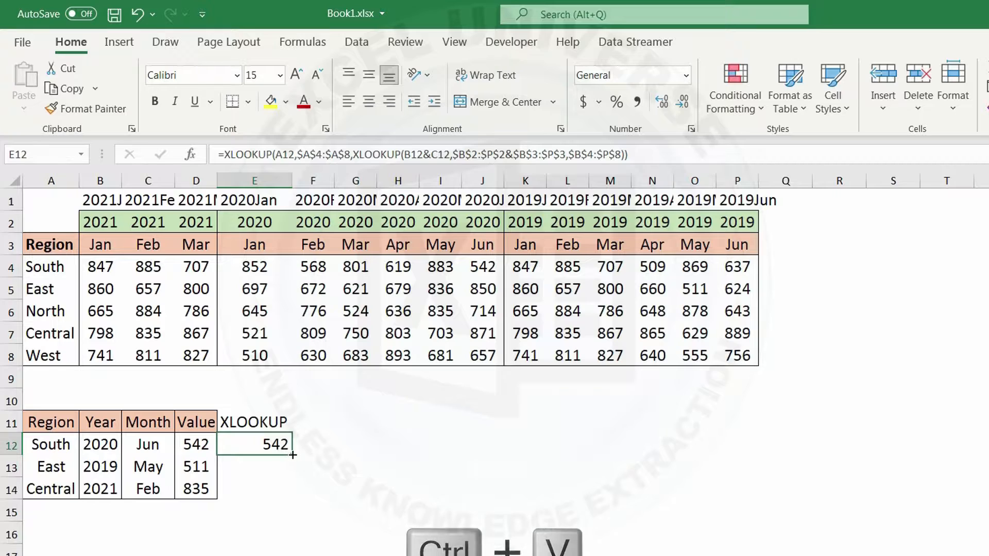
pyautogui.moveTo(291, 455); pyautogui.dragTo(292, 504)
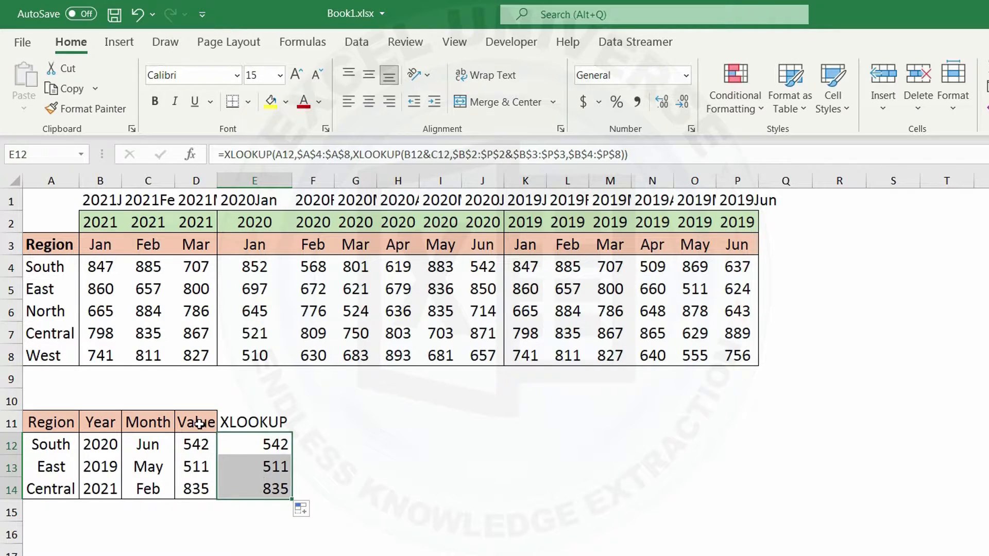
# Step: Copy the formatting of the Value column D11:D14 onto the XLOOKUP column E11:E14
pyautogui.moveTo(200, 424); pyautogui.dragTo(198, 492)
pyautogui.click(104, 107)
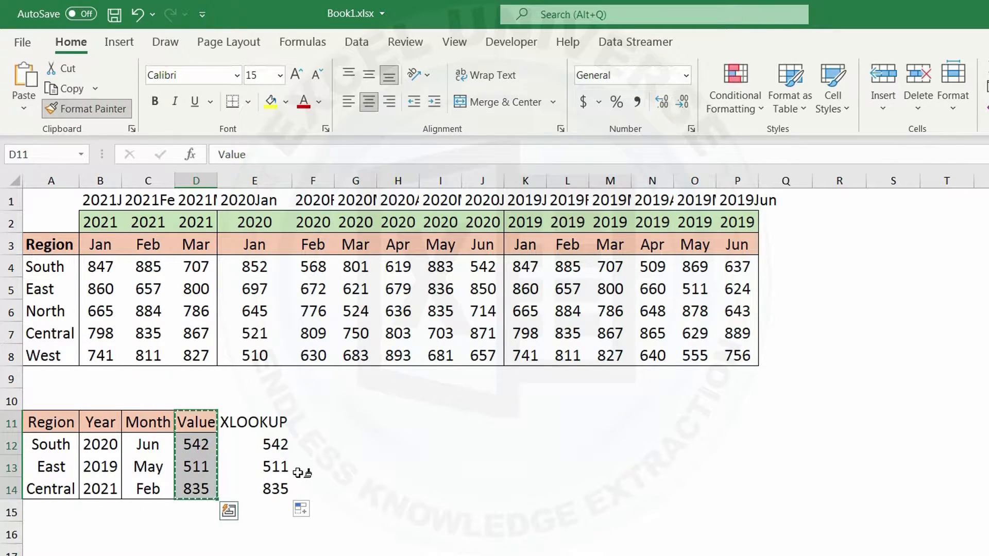
pyautogui.moveTo(266, 422); pyautogui.dragTo(273, 489)
pyautogui.click(267, 422)
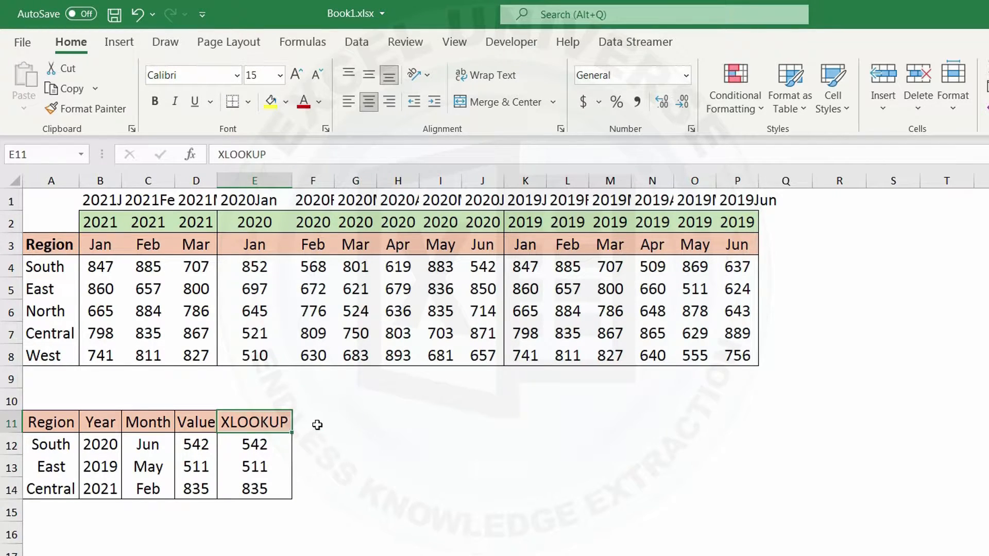
# Step: Enter the header Dynamic Array in F11 and begin an INDEX formula in F12 with the absolute array $B$4:$P$8
pyautogui.click(311, 424)
pyautogui.write('Dynamic Array')
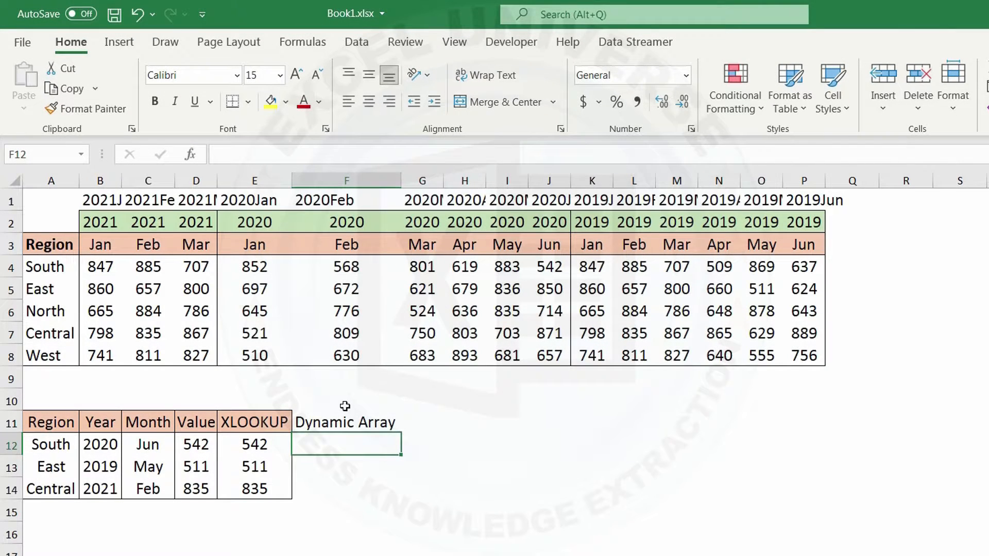
pyautogui.write('=inde')
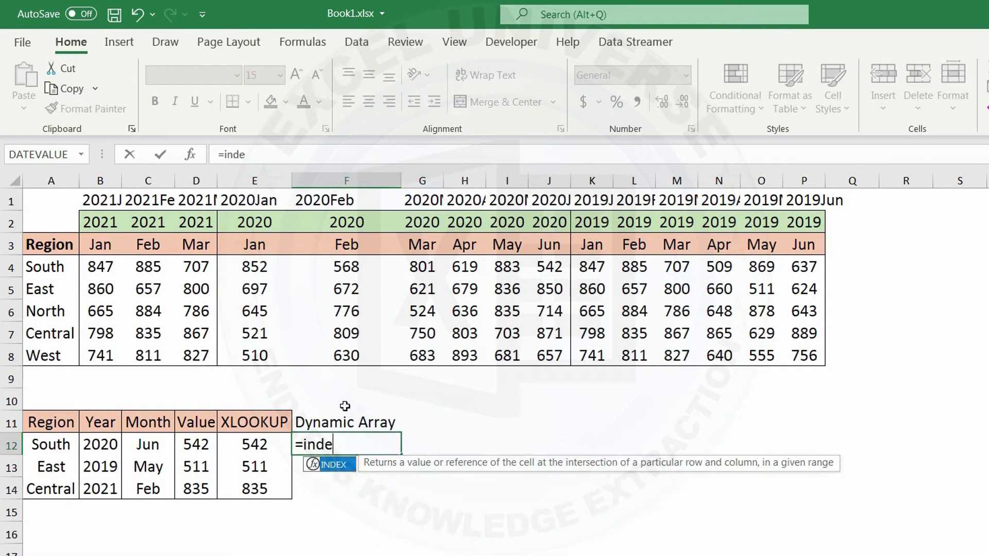
pyautogui.press('Tab')
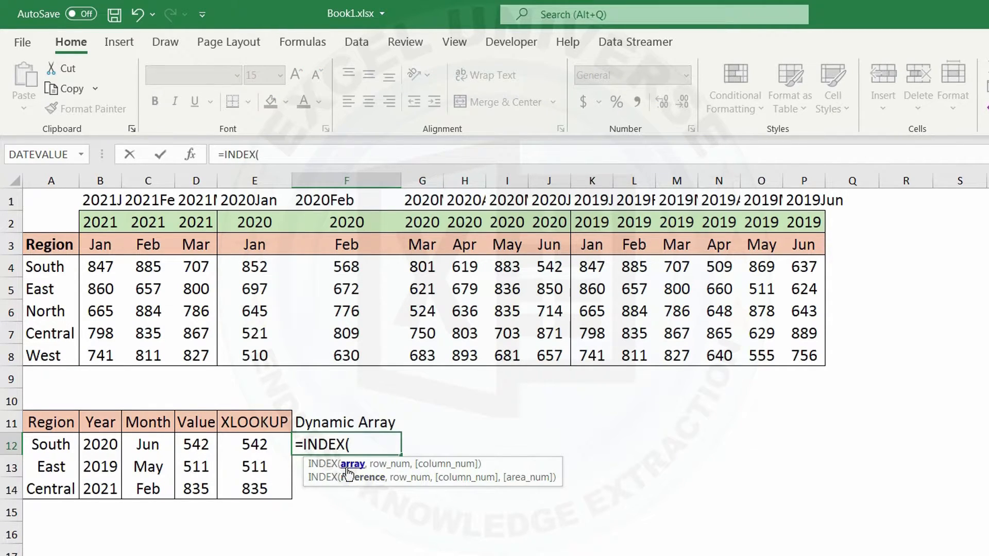
pyautogui.moveTo(114, 269); pyautogui.dragTo(808, 361)
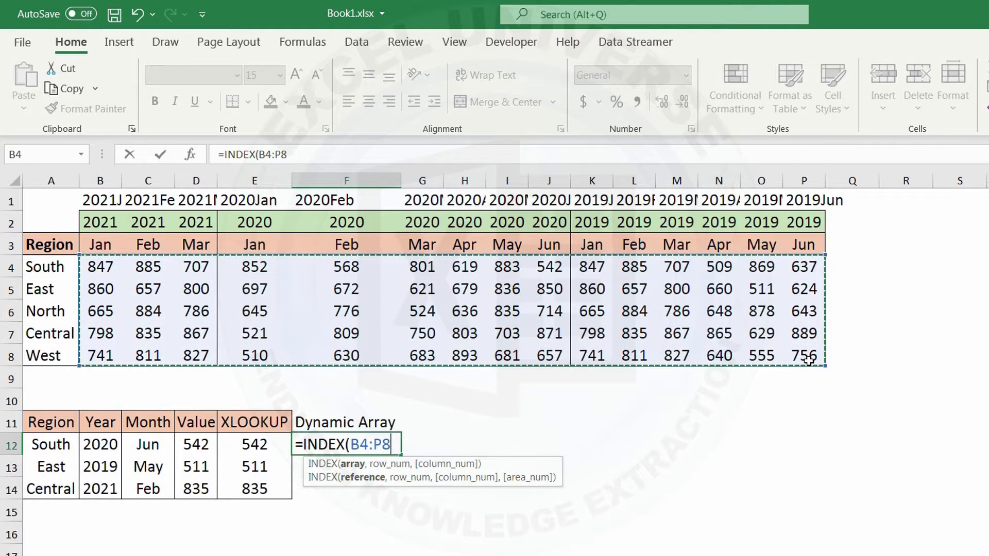
pyautogui.press('F4')
pyautogui.write(',')
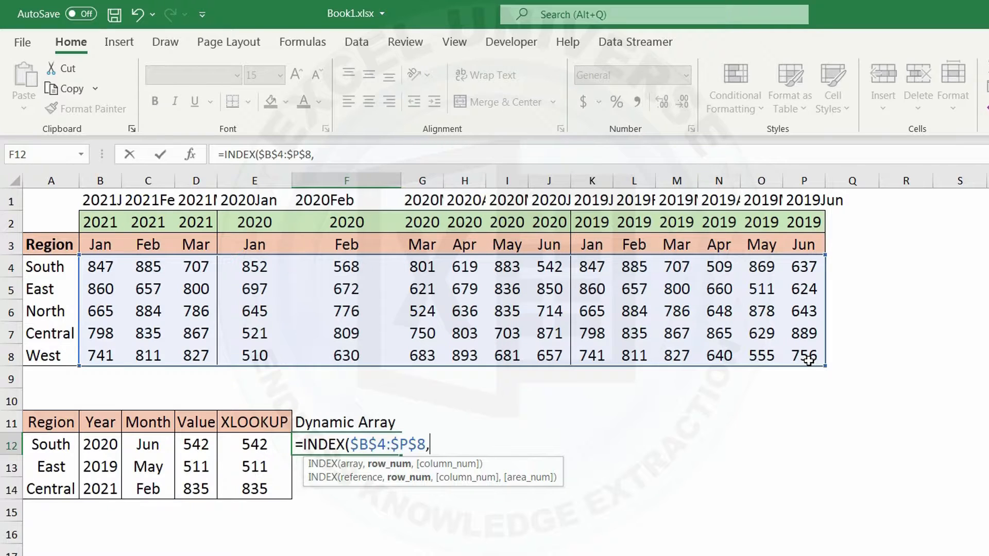
pyautogui.write('match')
# Step: Add MATCH(A12,$A$4:$A$8,0) as the row number argument of the INDEX formula in F12
pyautogui.press('Tab')
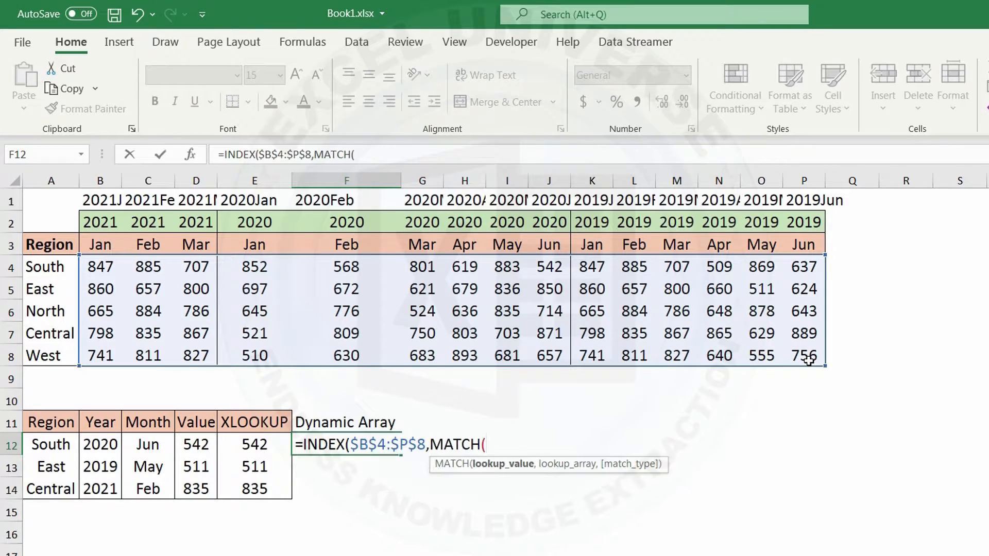
pyautogui.click(57, 446)
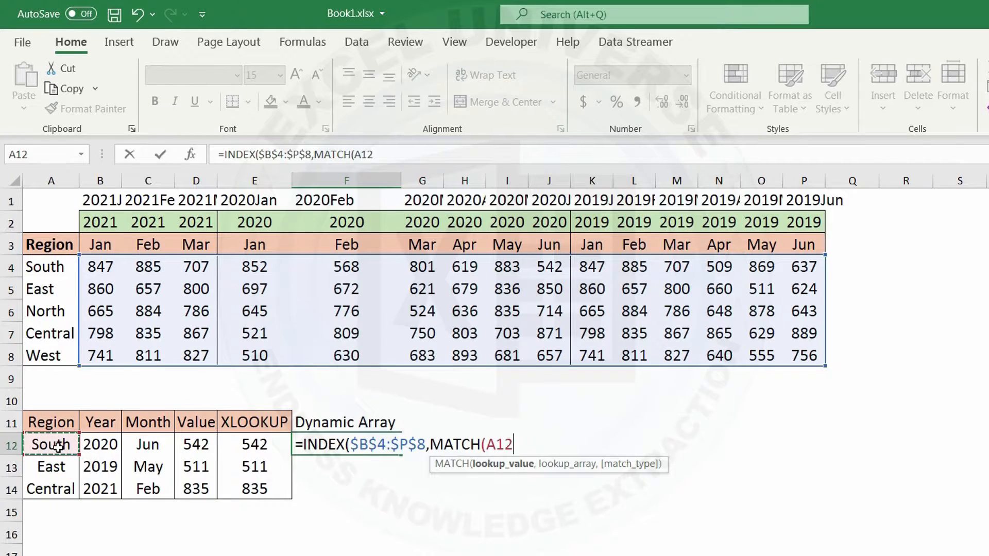
pyautogui.write(',')
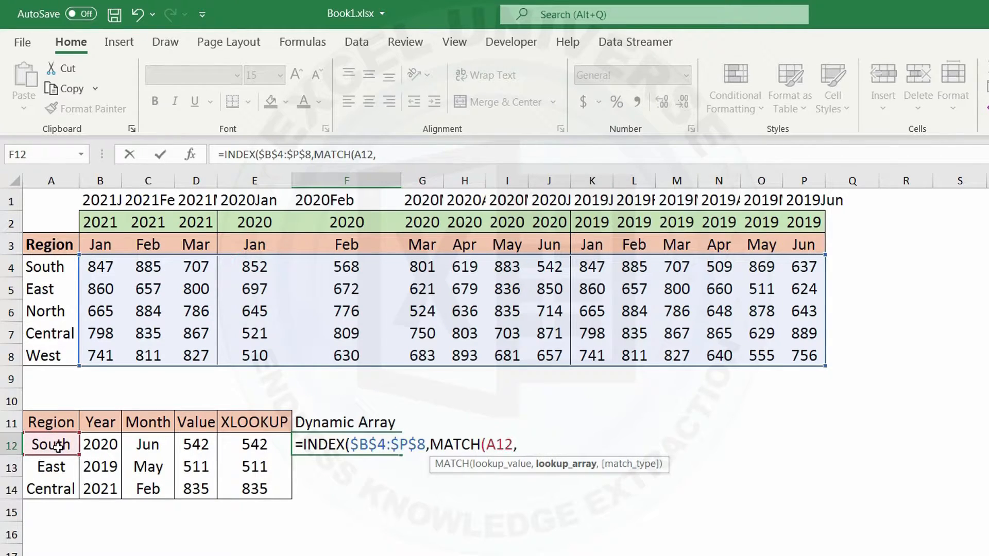
pyautogui.moveTo(46, 265); pyautogui.dragTo(53, 355)
pyautogui.press('F4')
pyautogui.write(',')
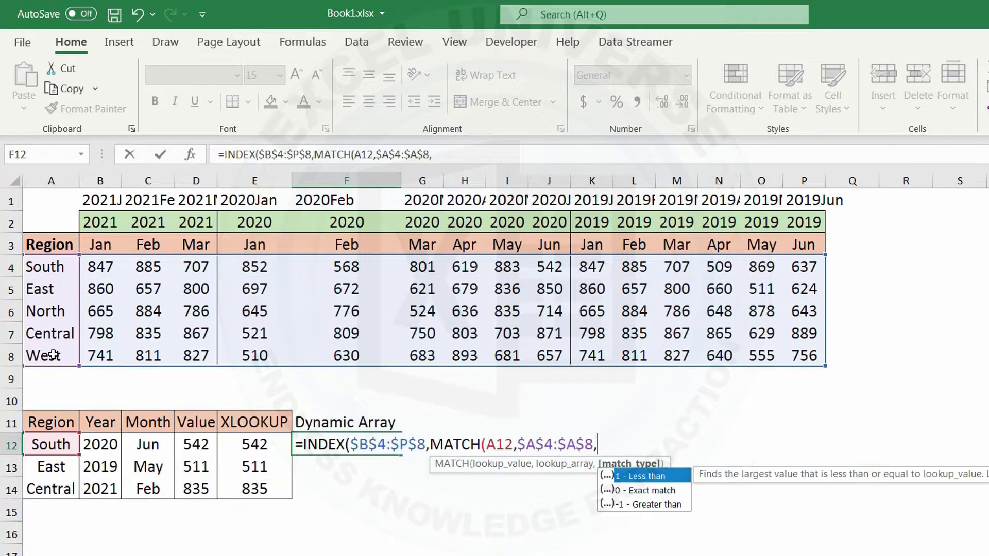
pyautogui.write('0)')
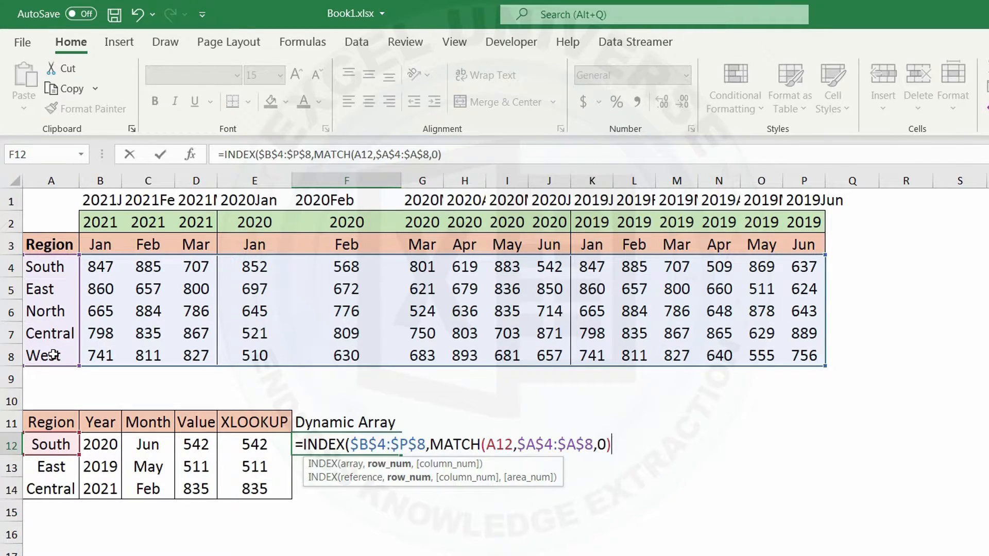
pyautogui.write(',')
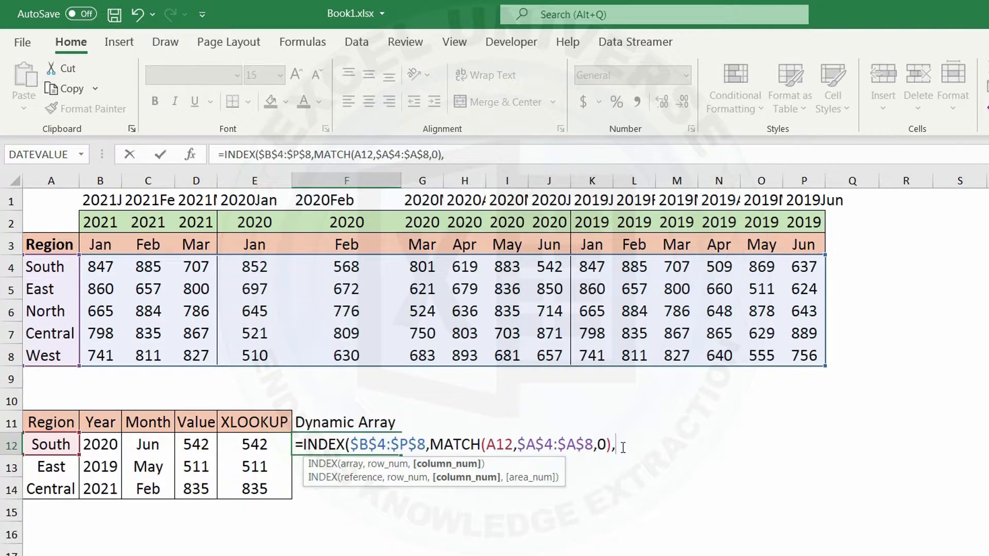
# Step: Start a second MATCH as the column number argument in F12, with the combined year and month B12&C12 as lookup value
pyautogui.write('match')
pyautogui.press('Tab')
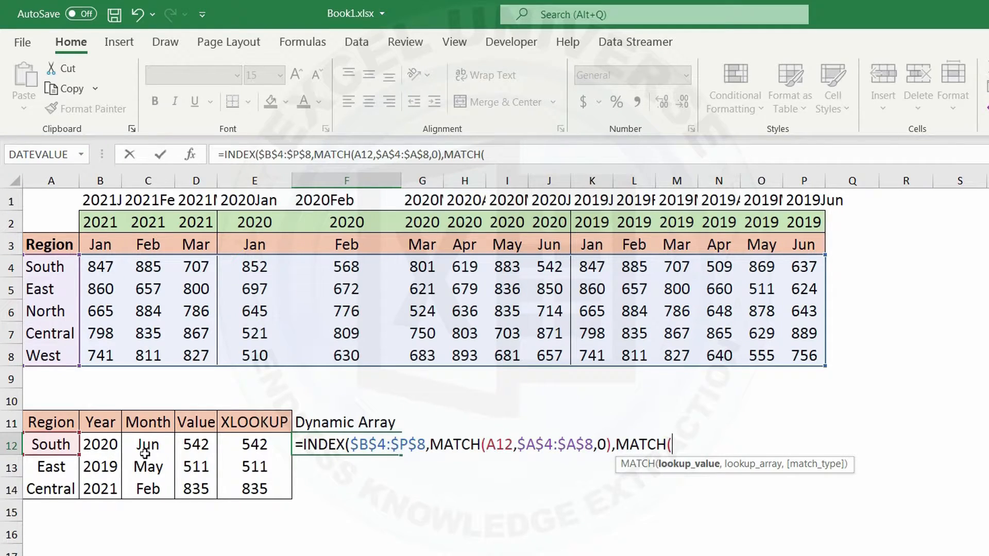
pyautogui.click(105, 446)
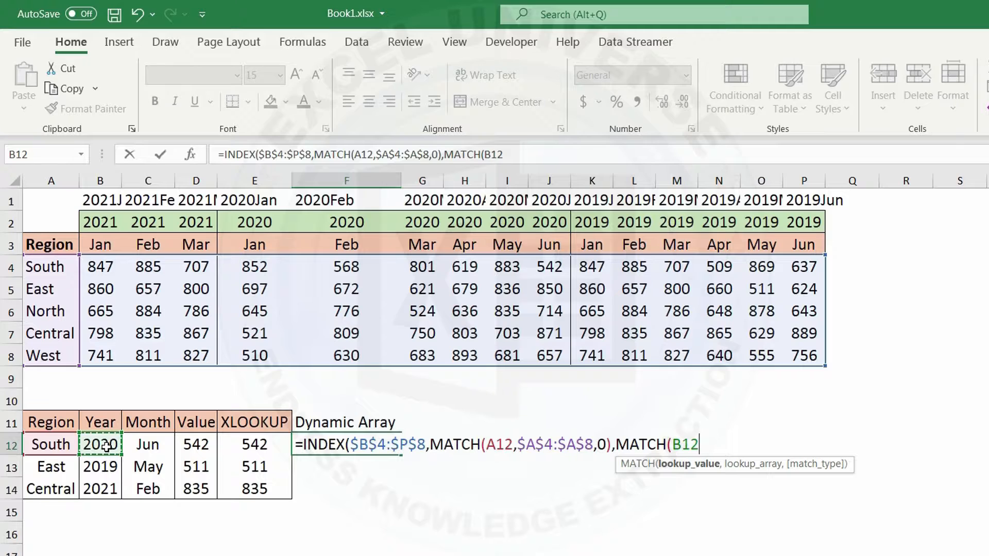
pyautogui.write('&')
pyautogui.click(151, 444)
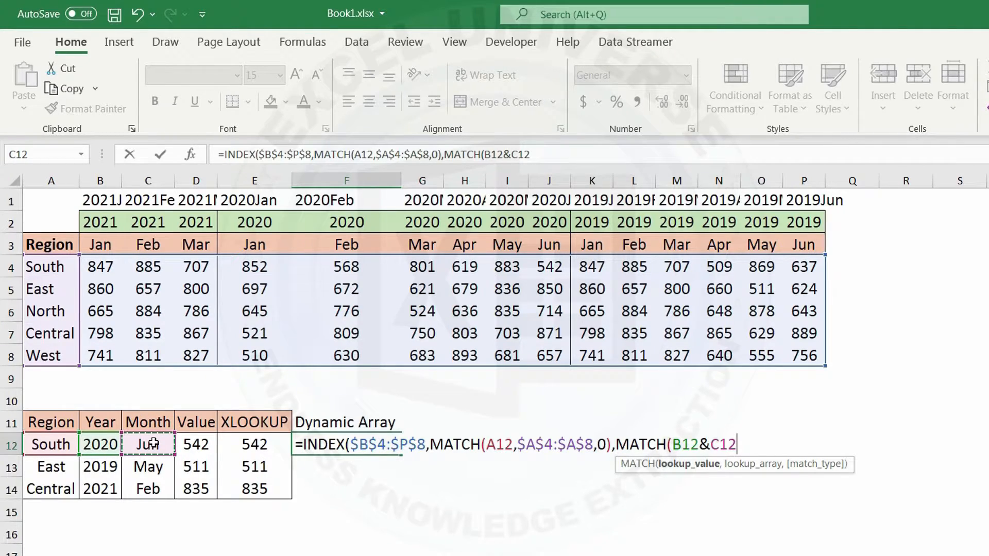
pyautogui.write(',')
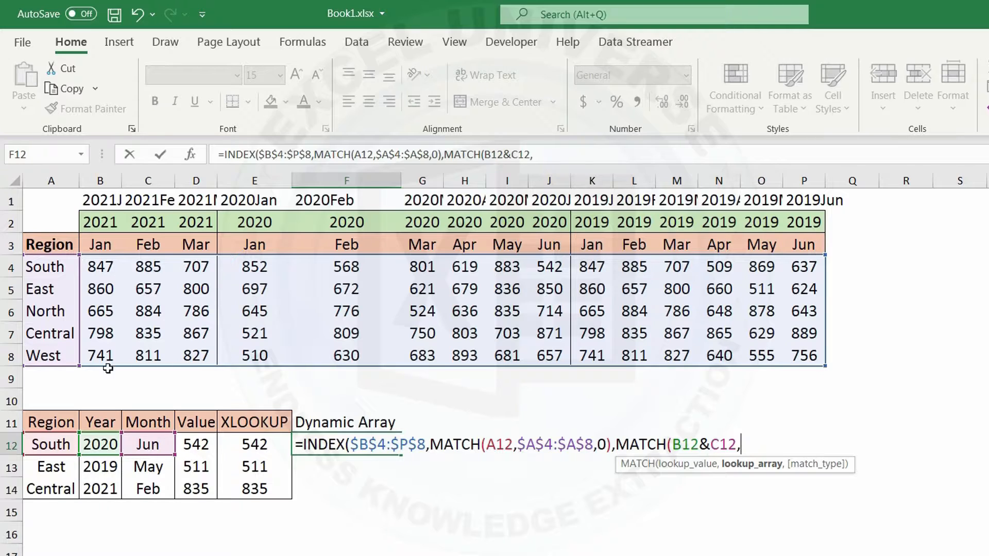
# Step: Complete the column MATCH in F12 with the absolute lookup array $B$2:$P$2&$B$3:$P$3 and exact match 0, and enter the formula
pyautogui.moveTo(98, 223); pyautogui.dragTo(807, 220)
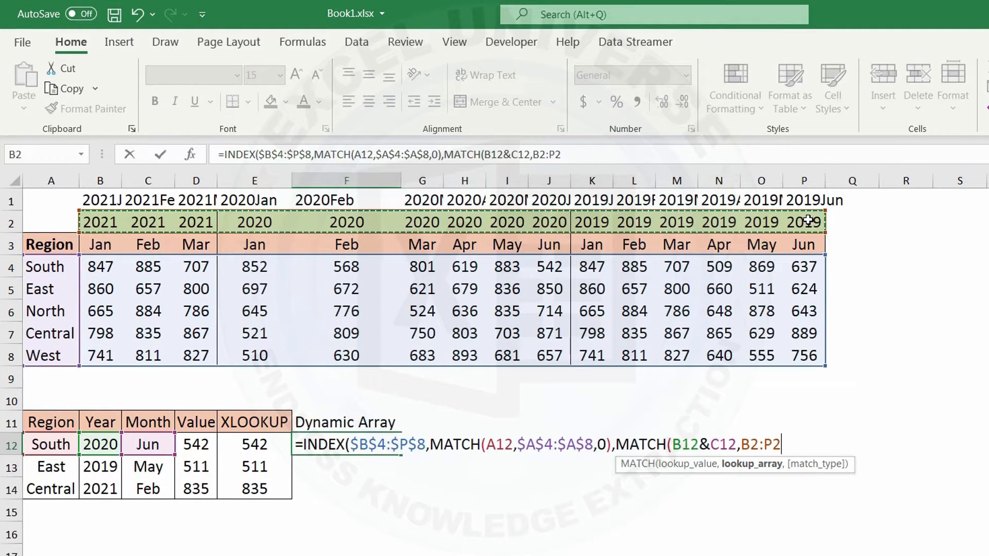
pyautogui.write('&')
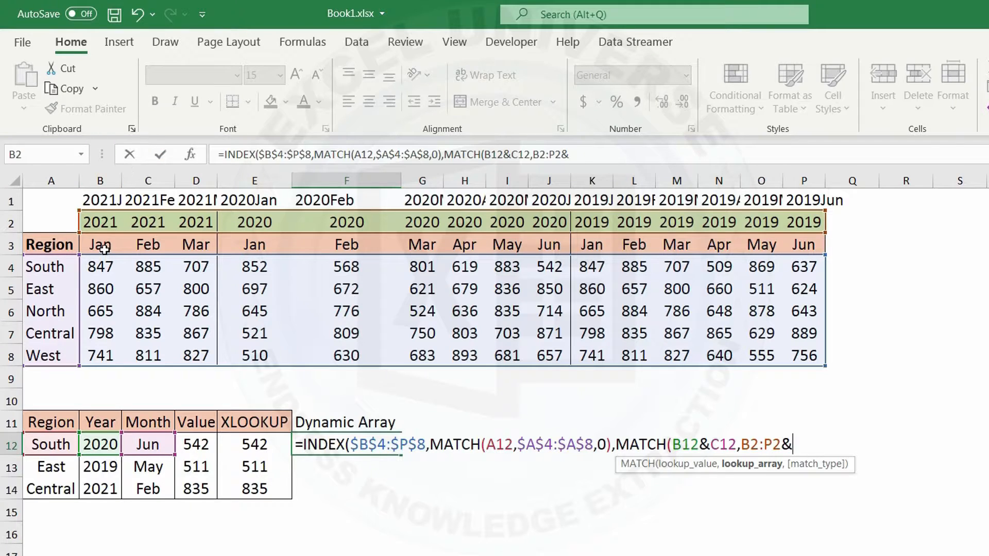
pyautogui.moveTo(105, 247); pyautogui.dragTo(803, 243)
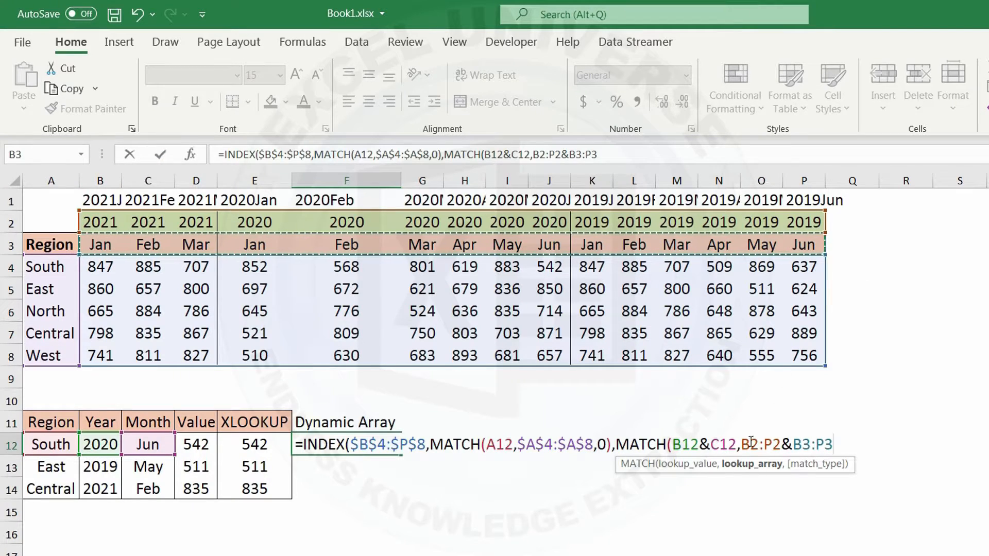
pyautogui.moveTo(741, 445); pyautogui.dragTo(890, 444)
pyautogui.press('F4')
pyautogui.press('F4')
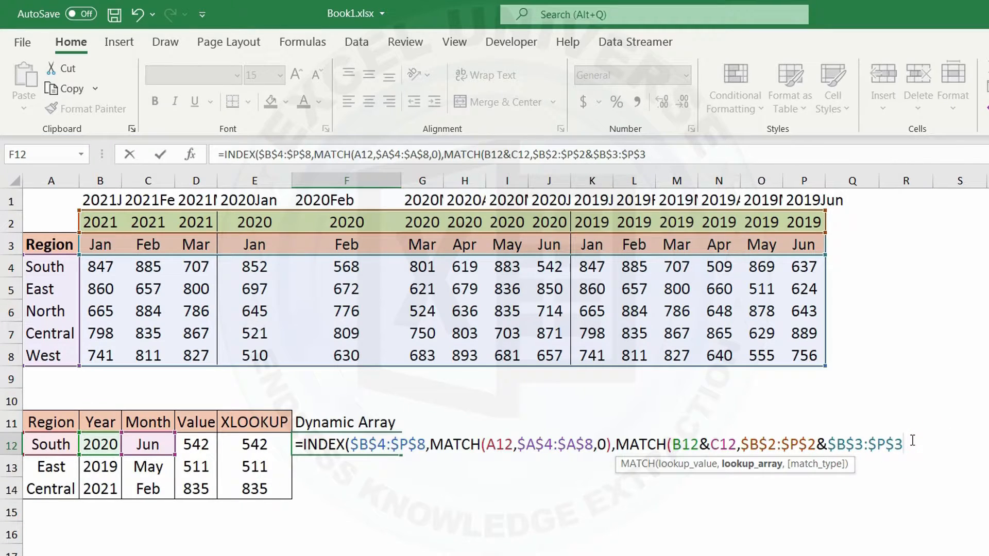
pyautogui.write(',0)')
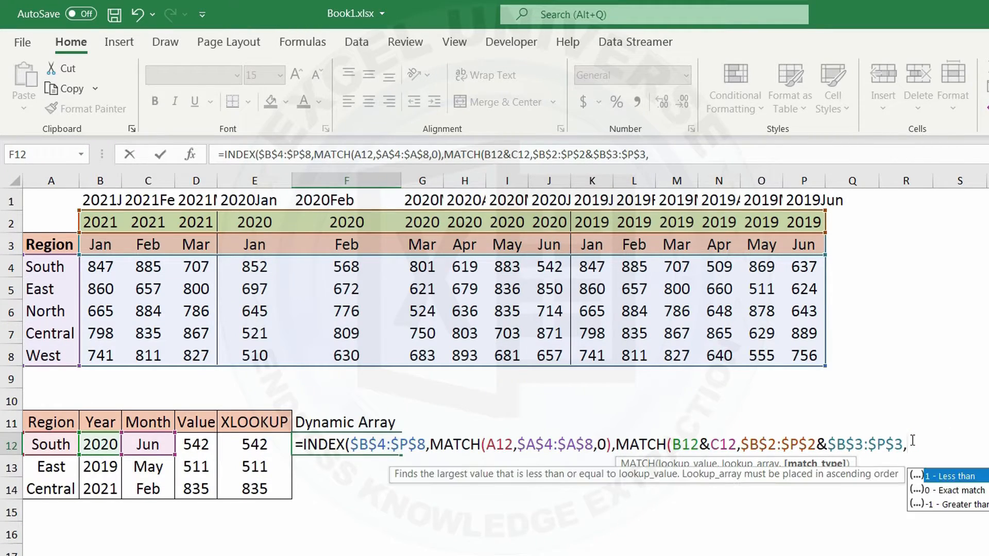
pyautogui.write(')')
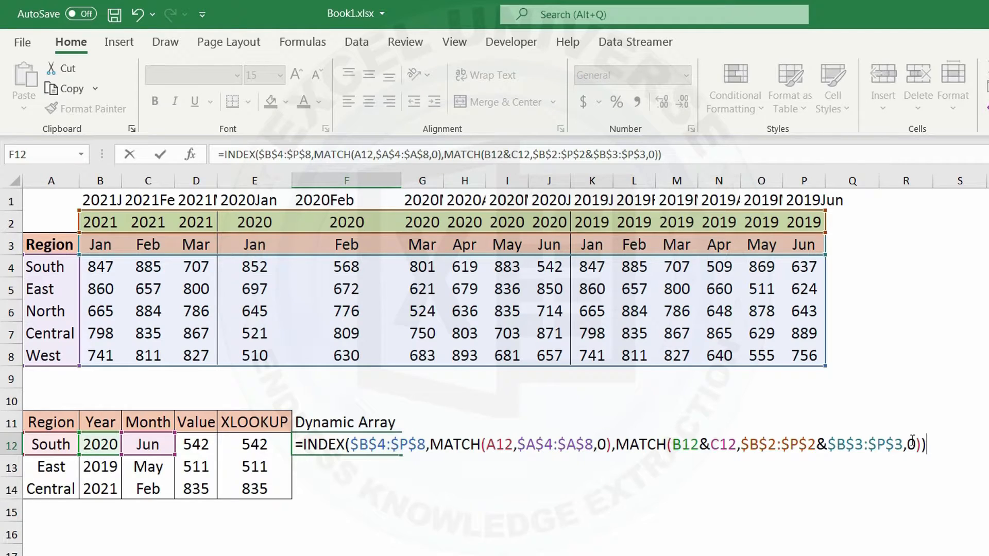
pyautogui.press('Return')
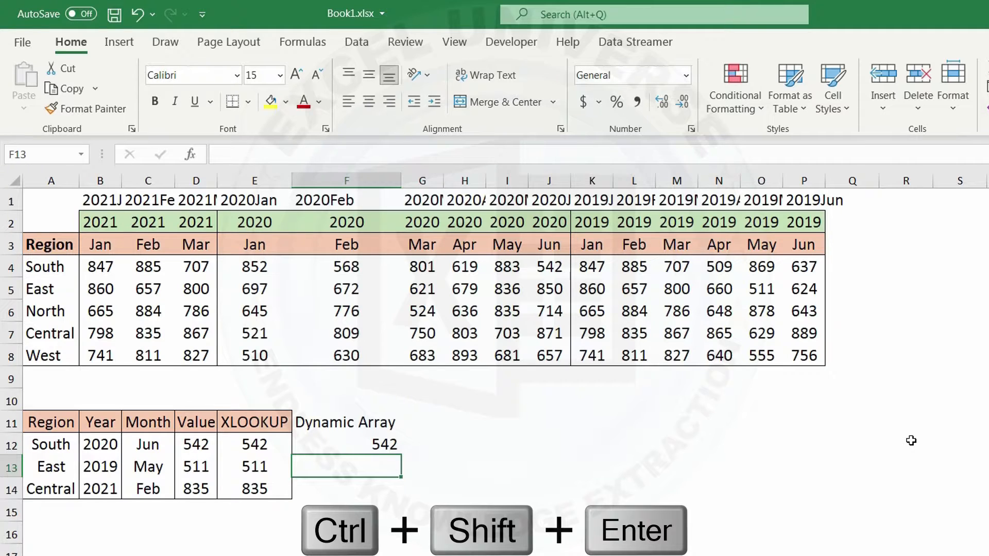
# Step: Fill the F12 formula down to F14 and copy the formatting of the XLOOKUP column E11:E14 onto F11:F14
pyautogui.click(372, 441)
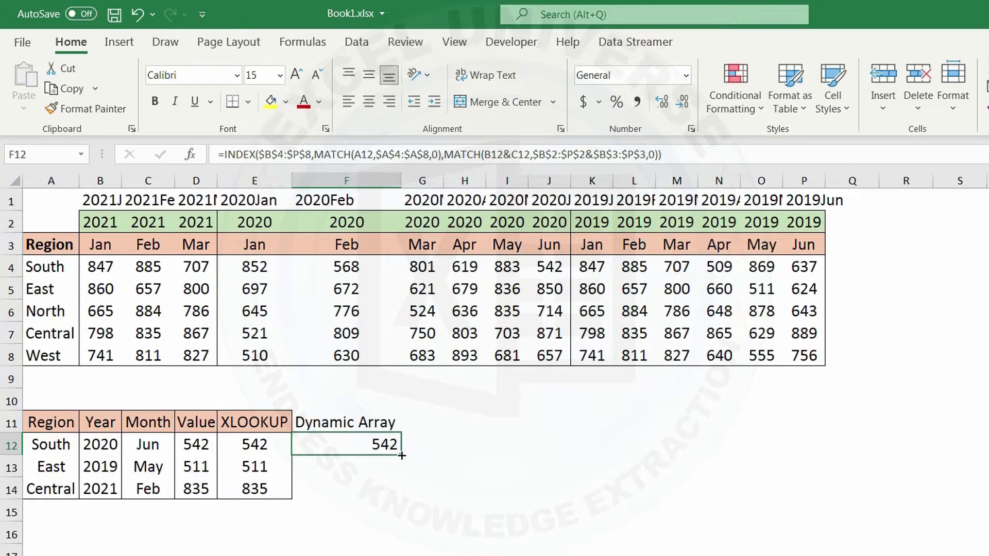
pyautogui.moveTo(401, 455); pyautogui.dragTo(402, 498)
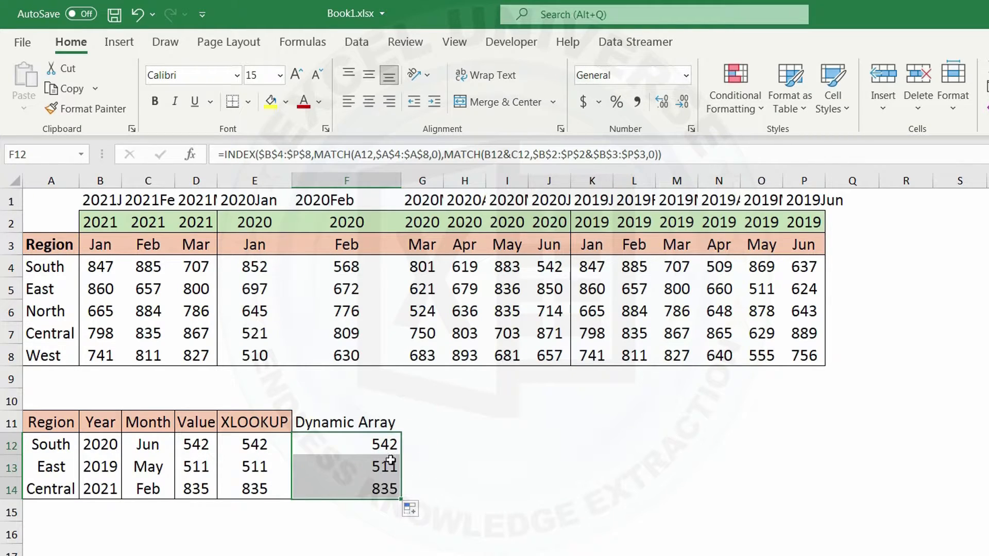
pyautogui.moveTo(255, 421); pyautogui.dragTo(269, 488)
pyautogui.click(109, 115)
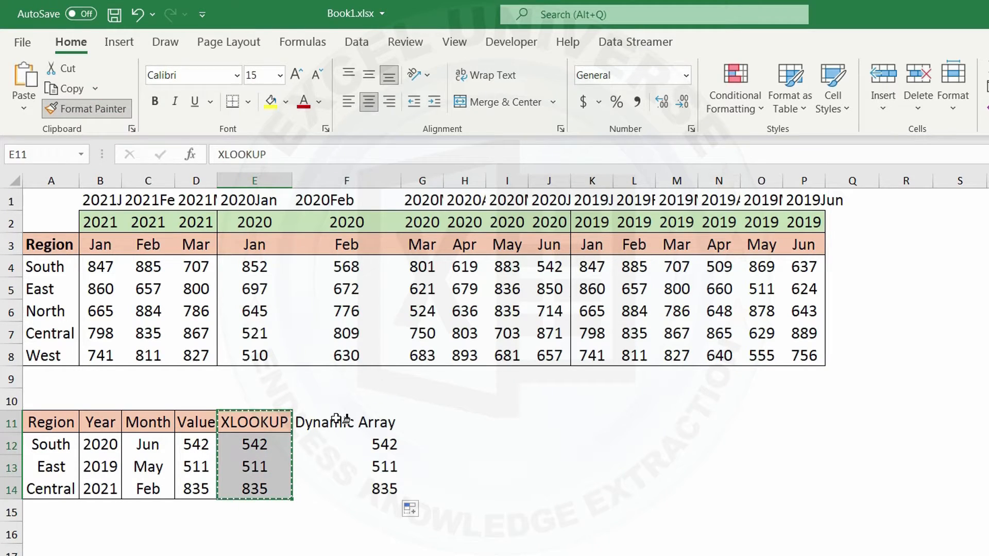
pyautogui.click(377, 430)
pyautogui.click(384, 423)
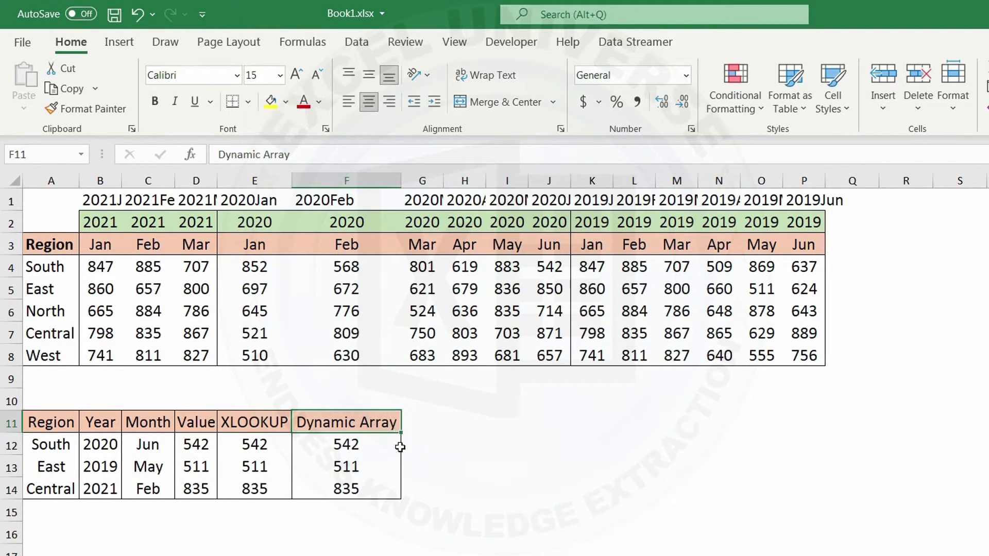
# Step: Begin an INDEX formula in G12 with the absolute array $B$4:$P$8
pyautogui.click(415, 422)
pyautogui.press('Down')
pyautogui.write('=')
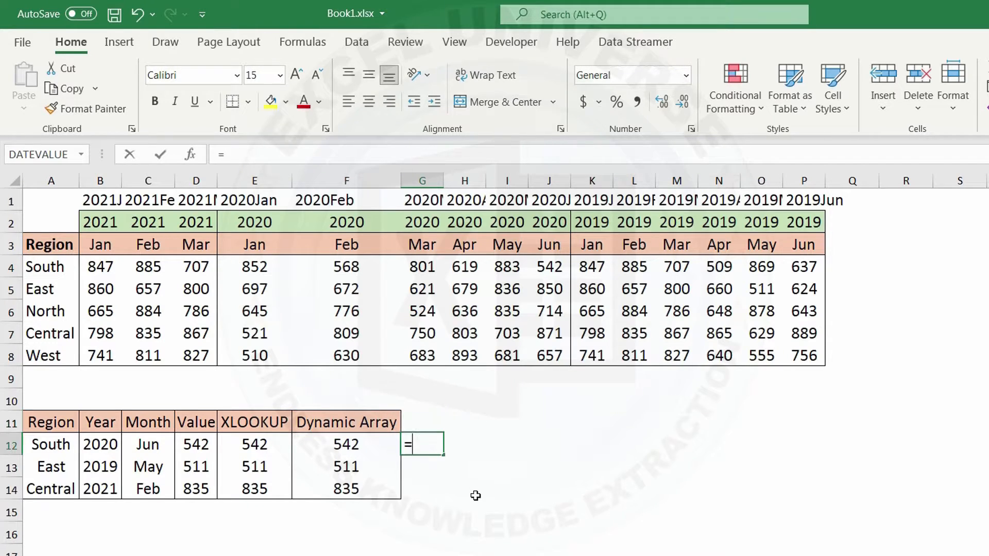
pyautogui.write('index')
pyautogui.press('Tab')
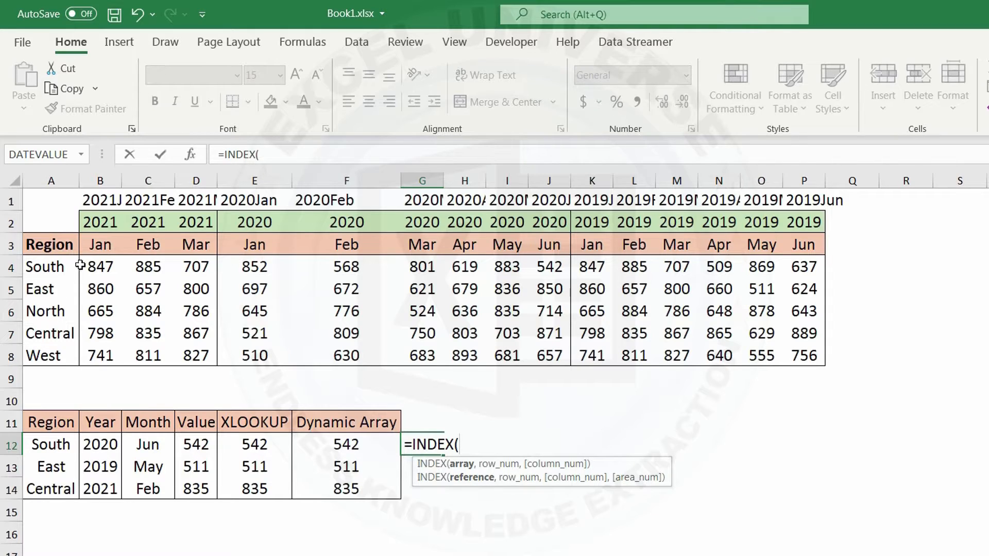
pyautogui.moveTo(80, 265); pyautogui.dragTo(792, 348)
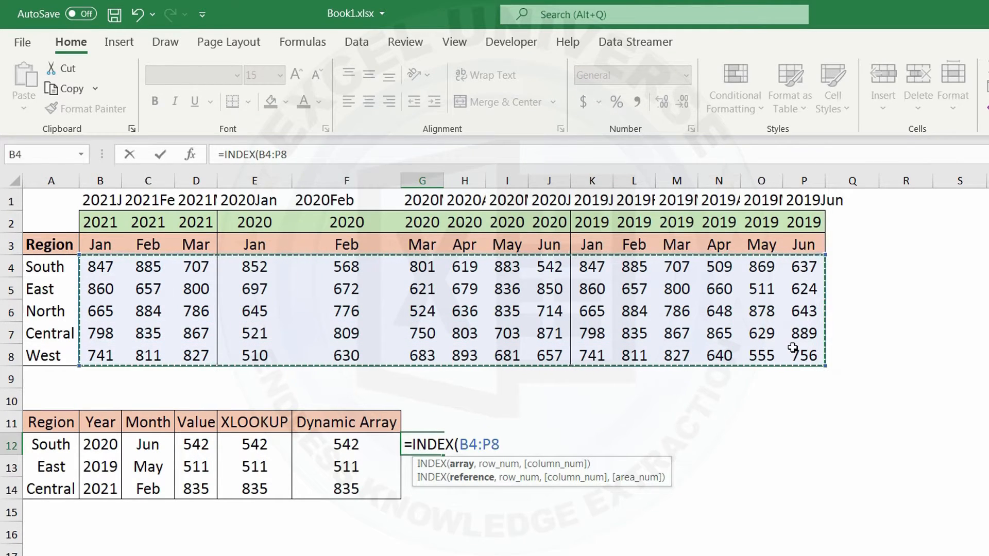
pyautogui.press('F4')
pyautogui.write(',')
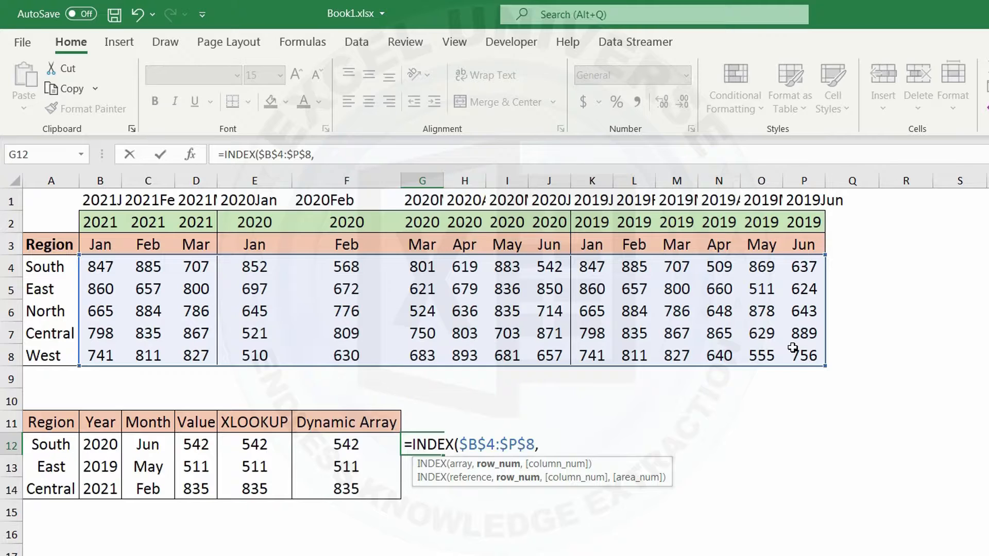
pyautogui.write('mat')
# Step: Add MATCH(A12,$A$4:$A$8,0) as the row number argument of the INDEX formula in G12
pyautogui.press('Tab')
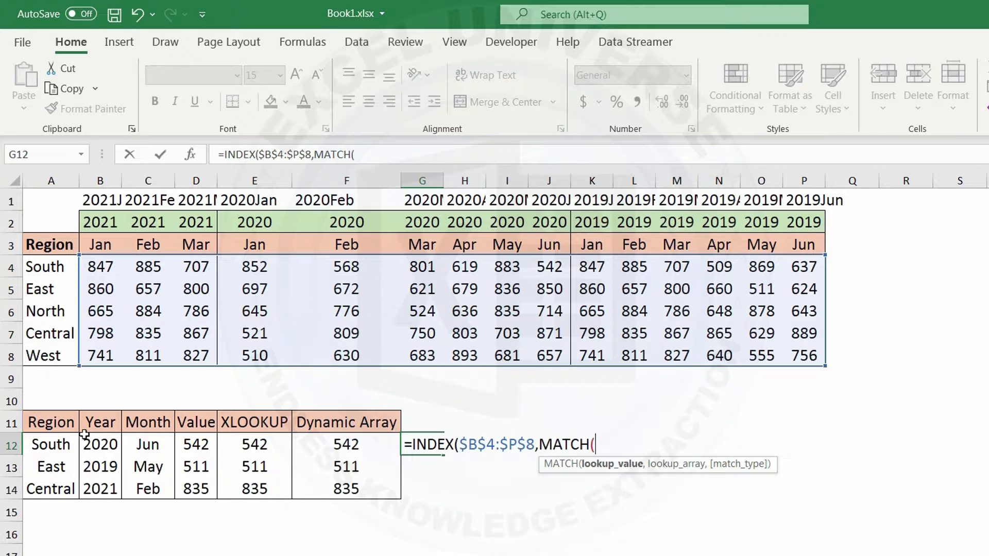
pyautogui.click(61, 441)
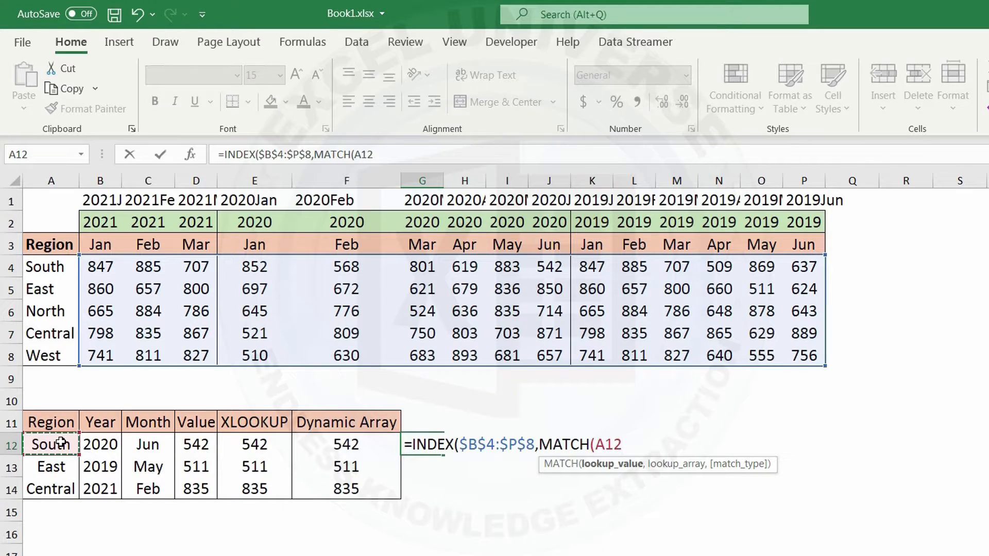
pyautogui.write(',')
pyautogui.moveTo(51, 262); pyautogui.dragTo(55, 361)
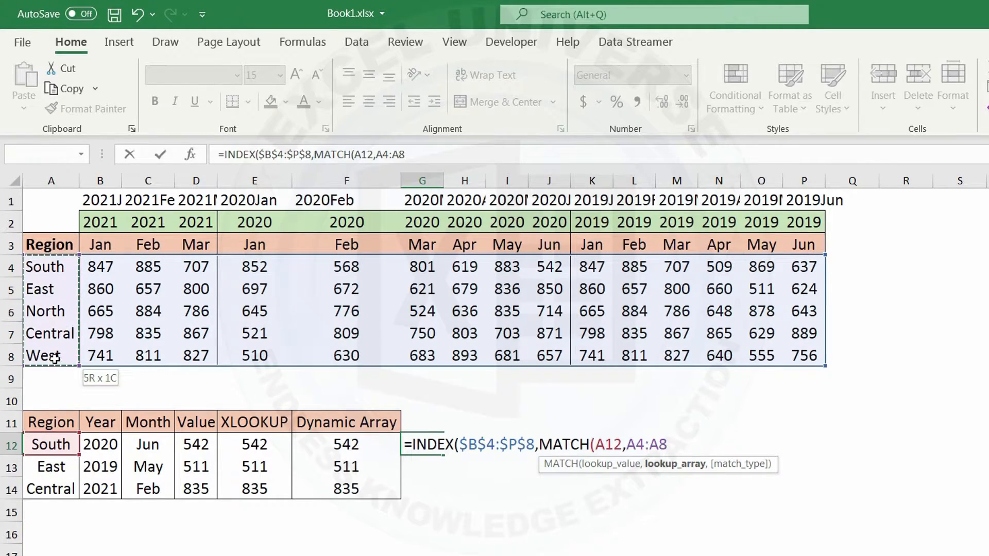
pyautogui.press('F4')
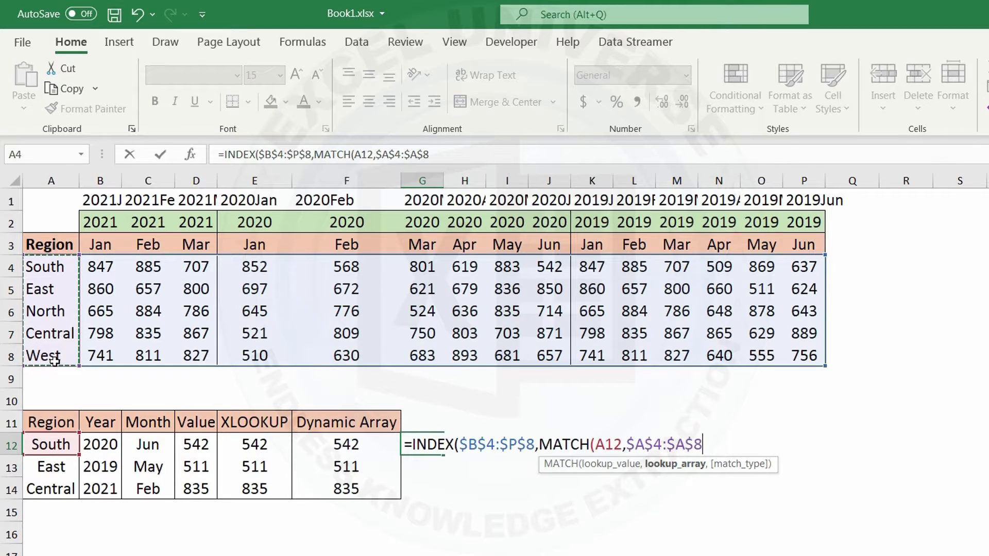
pyautogui.write(',0)')
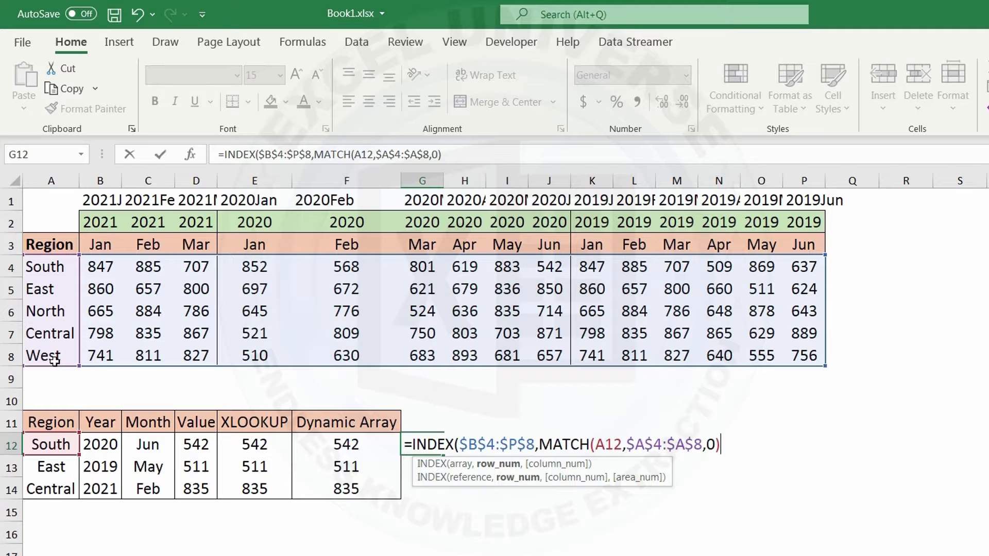
# Step: Complete the INDEX formula in G12 with column number 1 and enter it
pyautogui.write(',1')
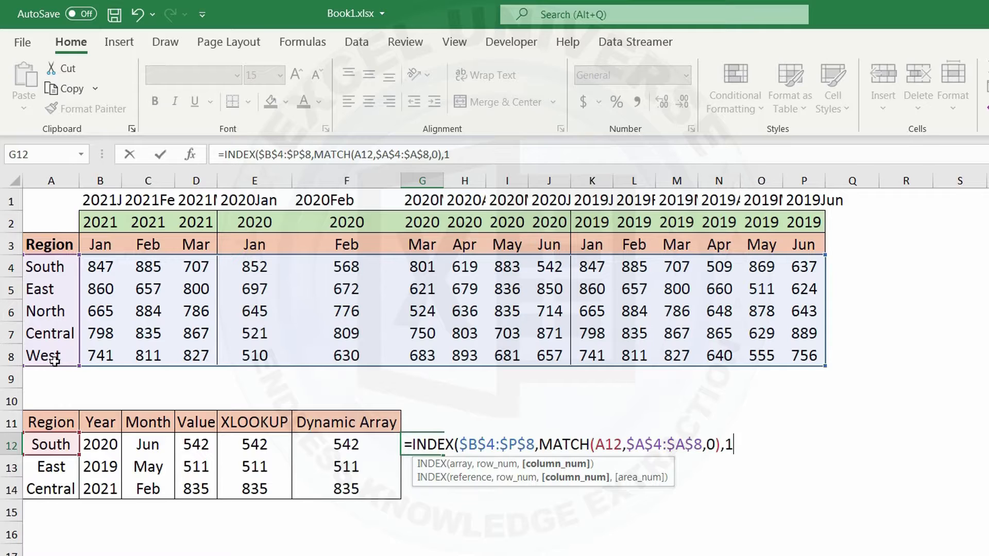
pyautogui.write(')')
pyautogui.press('Return')
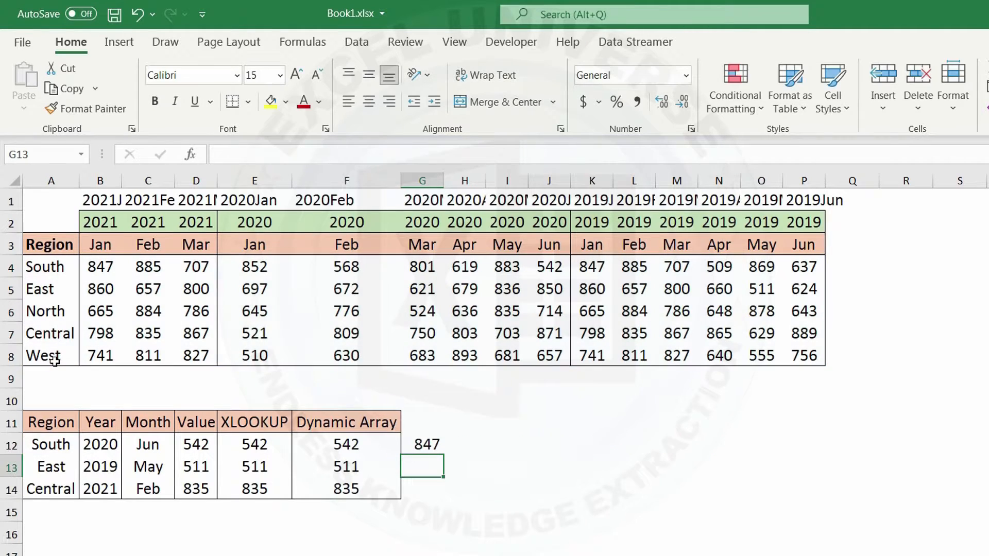
# Step: Begin a MATCH formula in H12 with the joined year and month B12&C12 as the lookup value
pyautogui.press('Up')
pyautogui.press('Right')
pyautogui.write('=match')
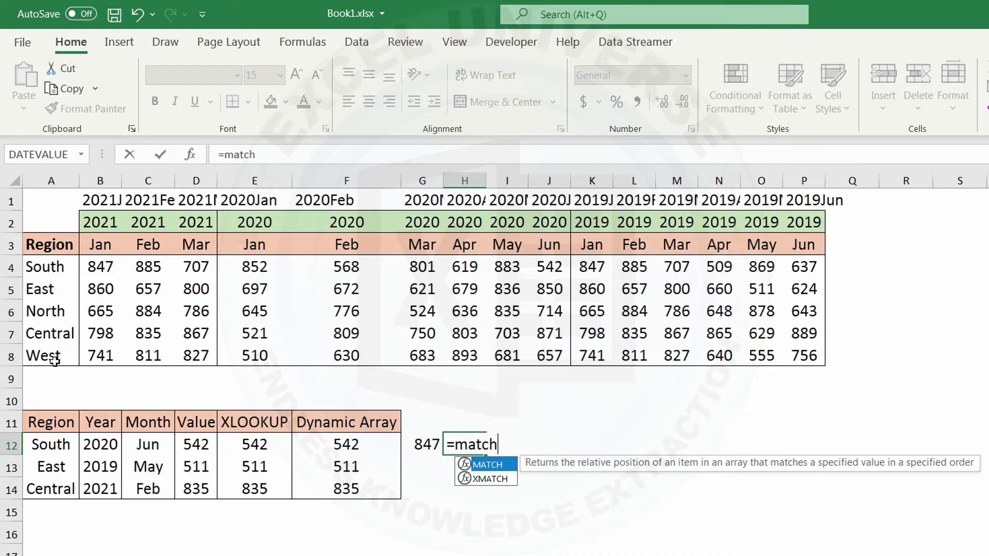
pyautogui.press('Tab')
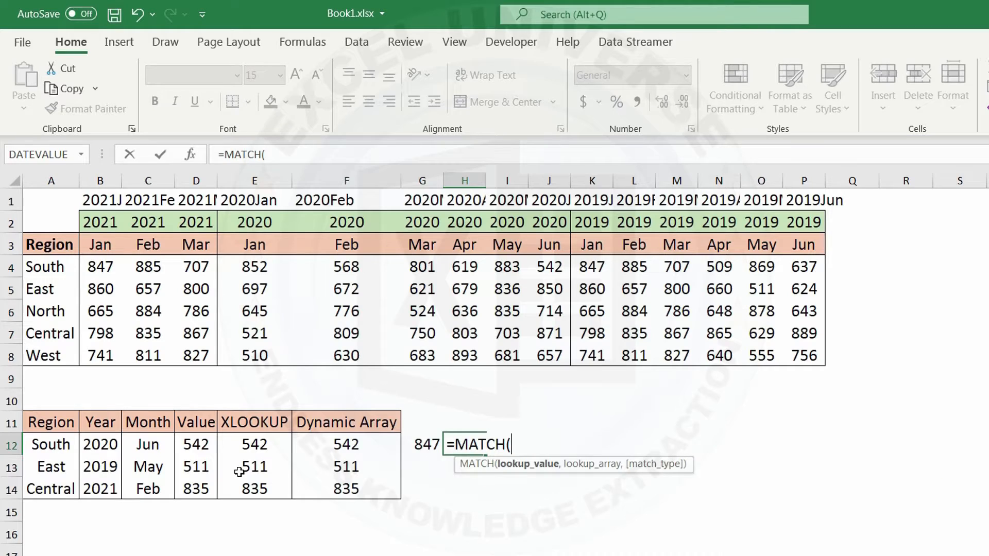
pyautogui.click(108, 444)
pyautogui.write('&')
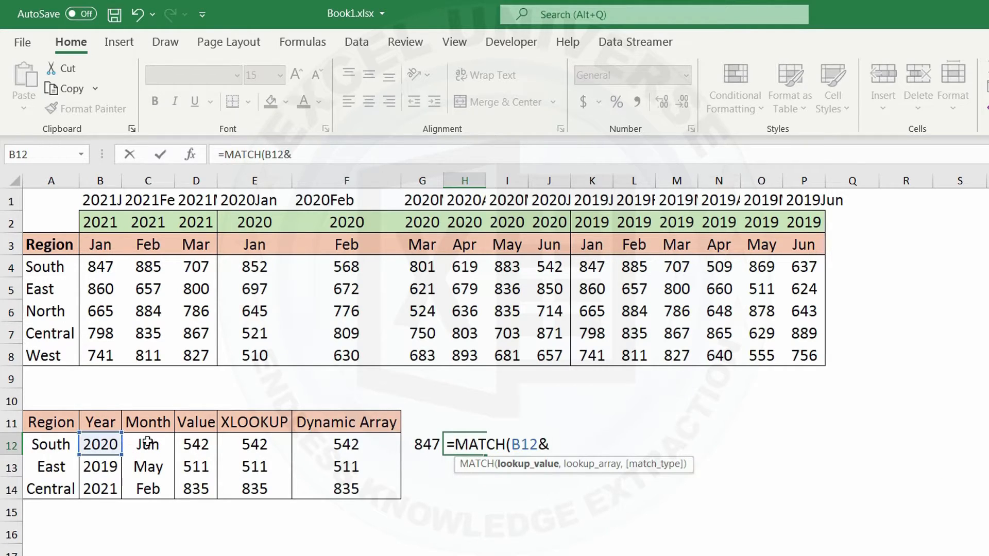
pyautogui.click(148, 443)
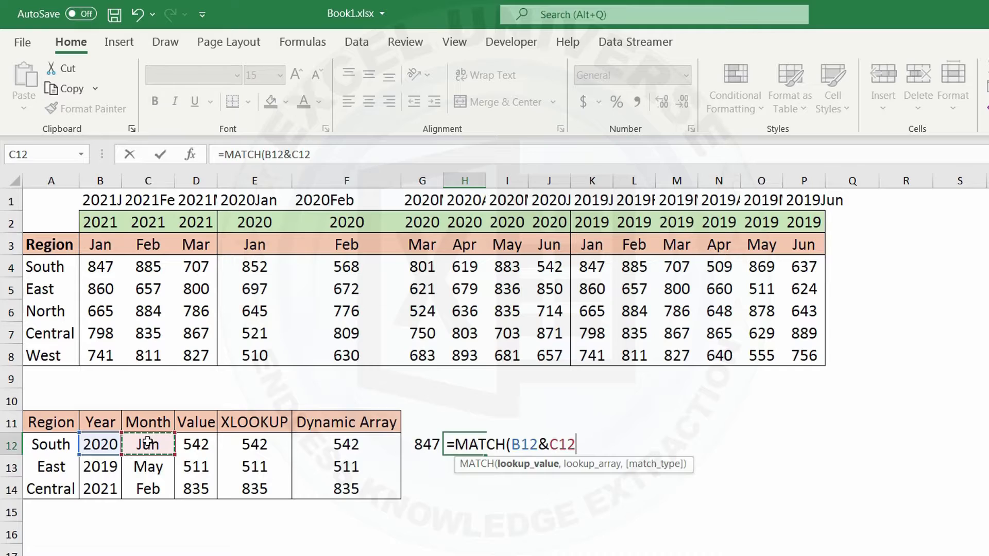
pyautogui.write(',')
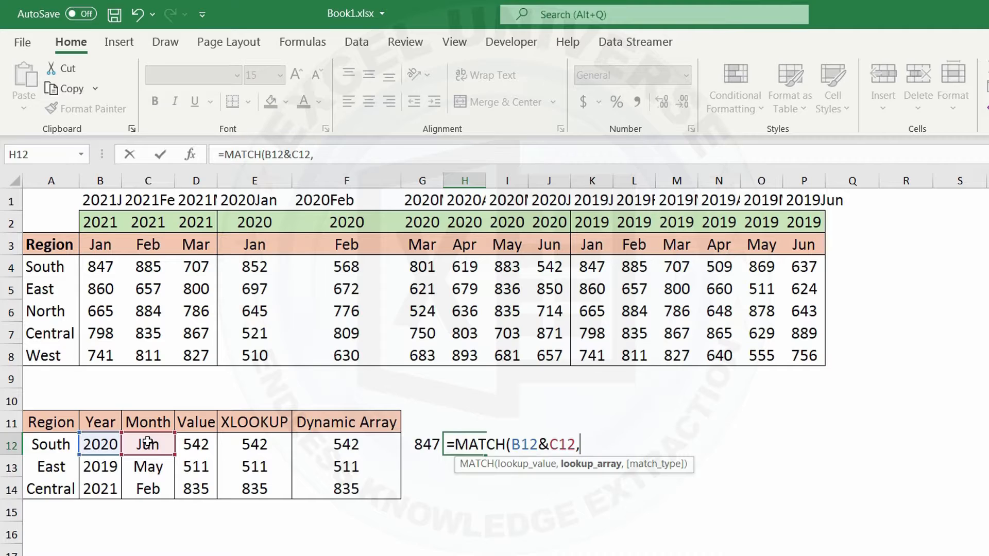
# Step: Nest an INDEX function as the lookup array of the H12 MATCH, with the absolute array $B$2:$P$2&$B$3:$P$3
pyautogui.write('inde')
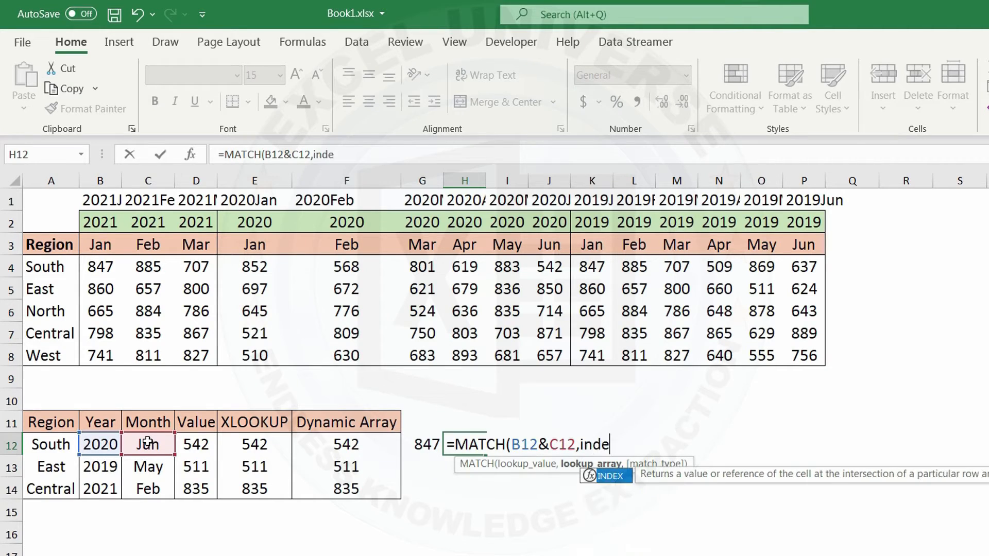
pyautogui.press('Tab')
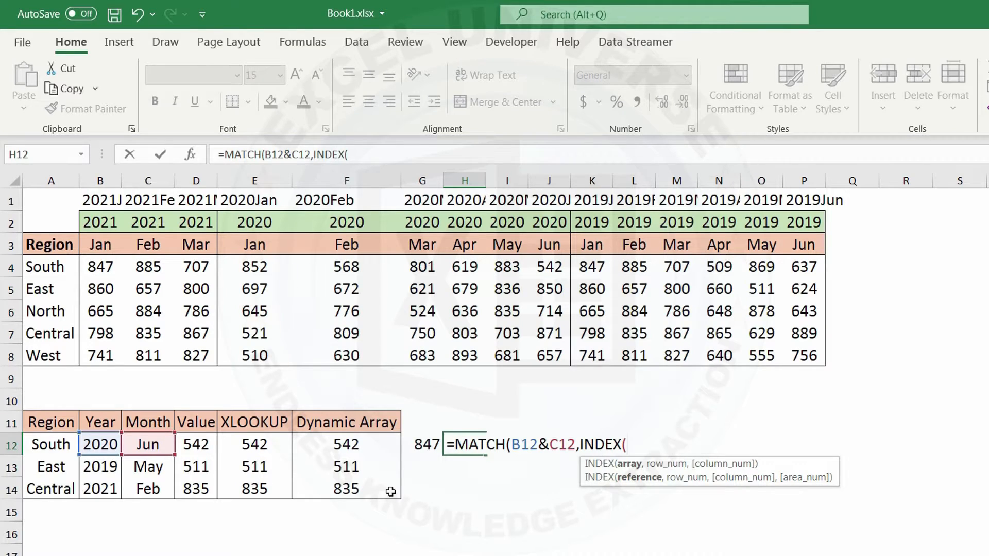
pyautogui.click(97, 222)
pyautogui.moveTo(97, 223); pyautogui.dragTo(811, 222)
pyautogui.press('F4')
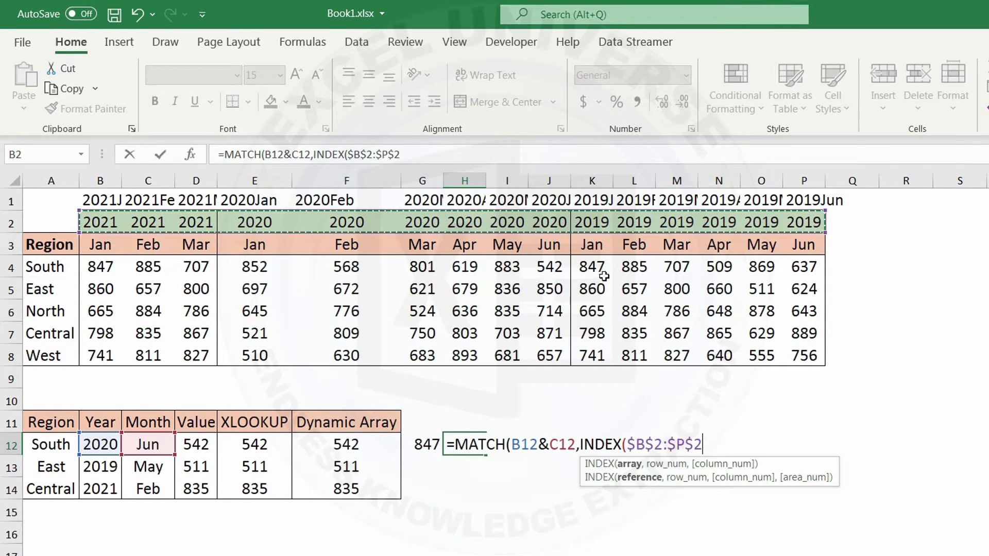
pyautogui.write('&')
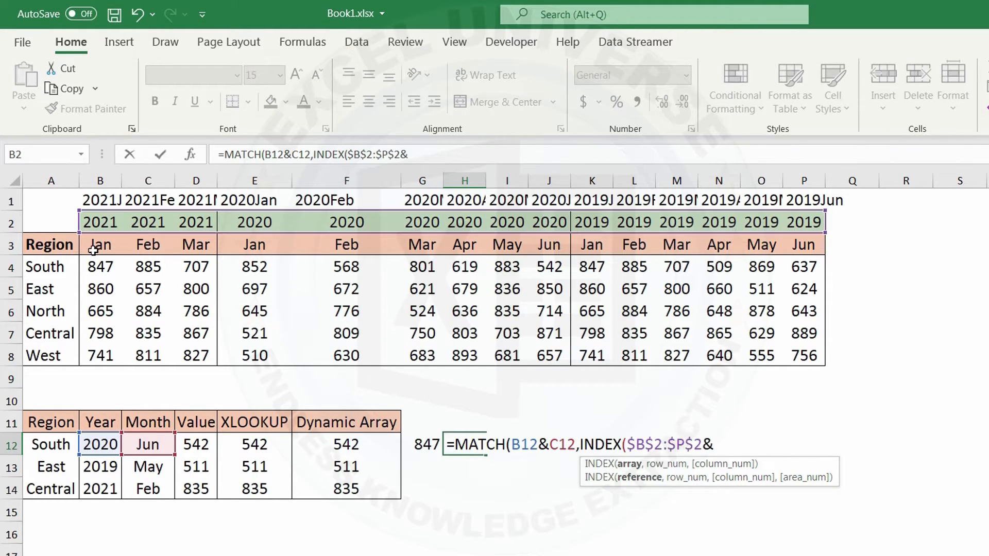
pyautogui.moveTo(94, 250); pyautogui.dragTo(798, 245)
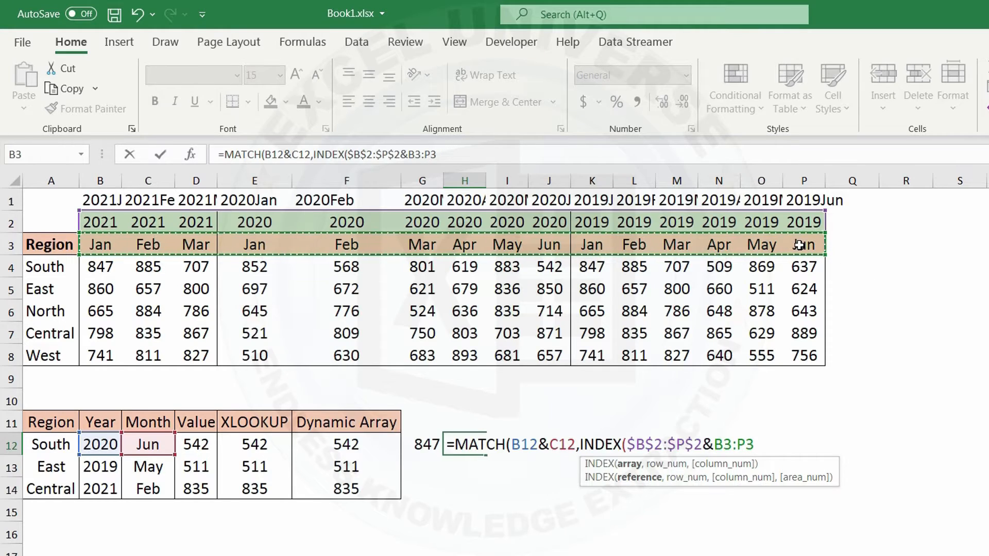
pyautogui.press('F4')
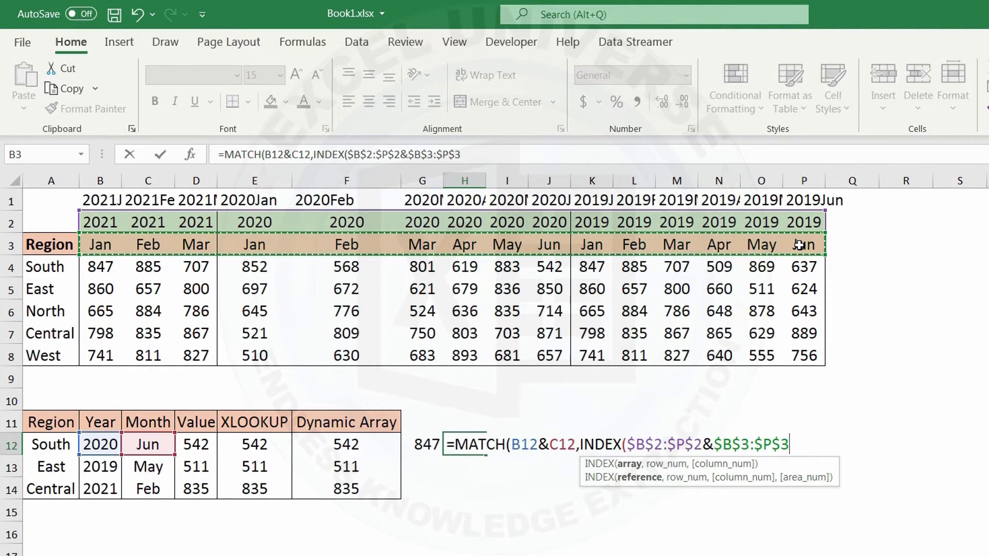
pyautogui.write(',')
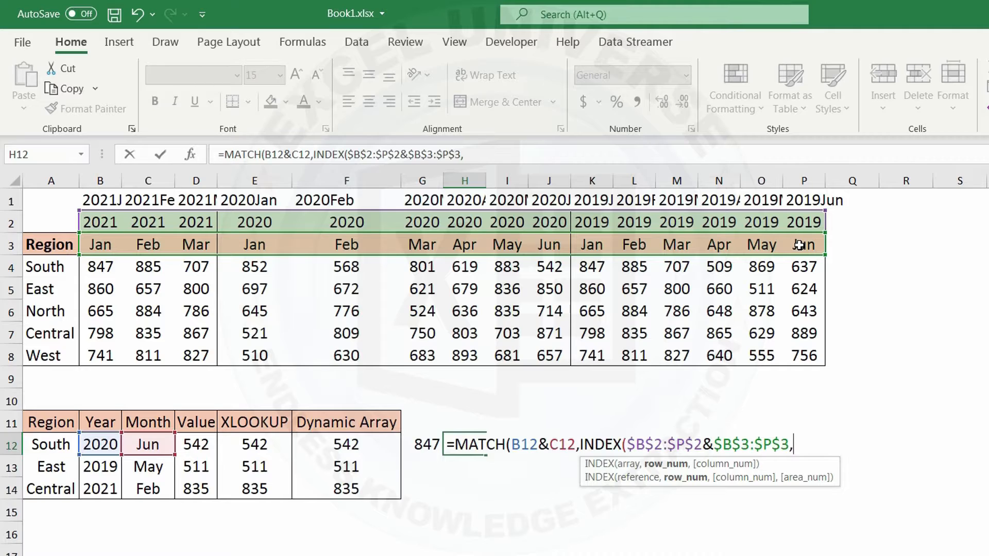
# Step: Finish the H12 formula with 0 as the INDEX row number and 0 as the exact match type, and enter it
pyautogui.write('0)')
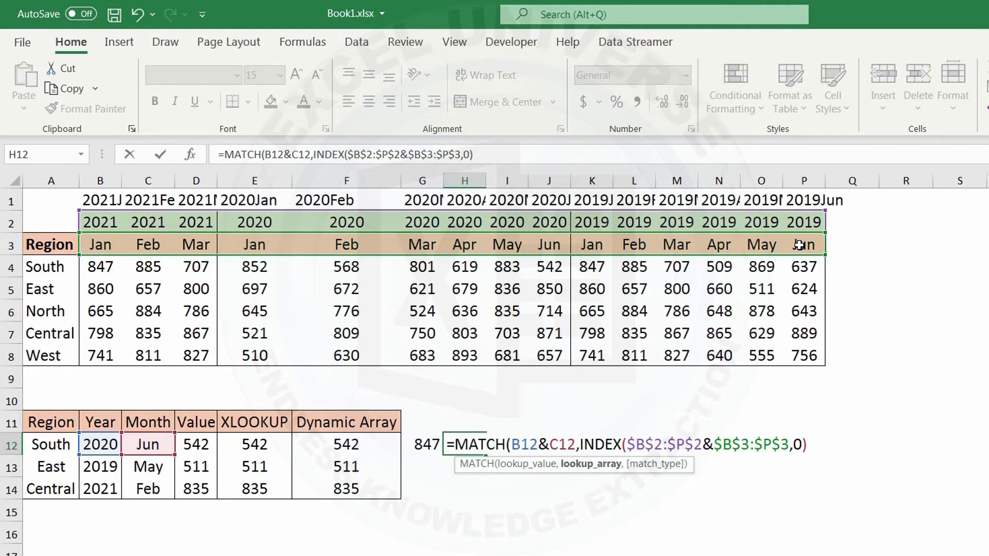
pyautogui.write(')')
pyautogui.press('BackSpace')
pyautogui.write(',0')
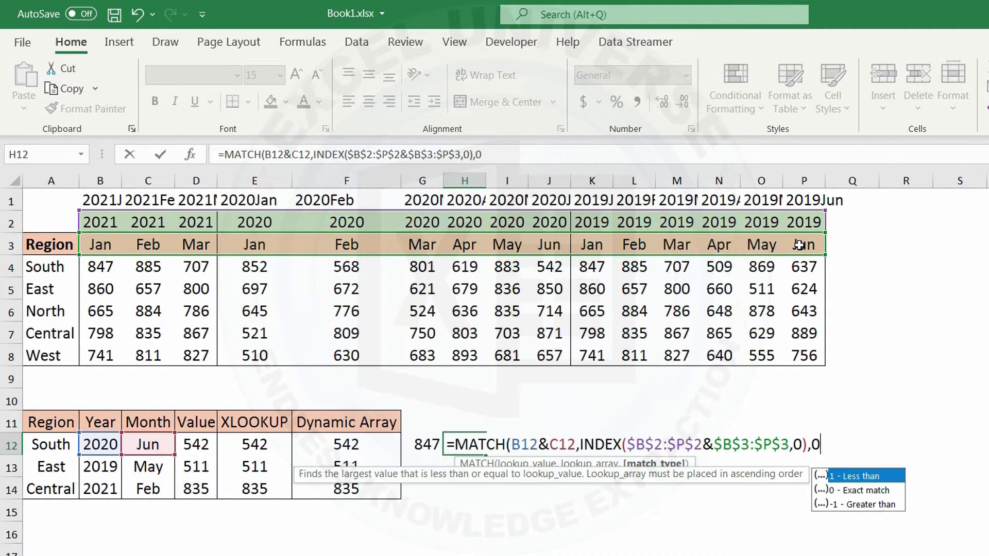
pyautogui.write(')')
pyautogui.press('Return')
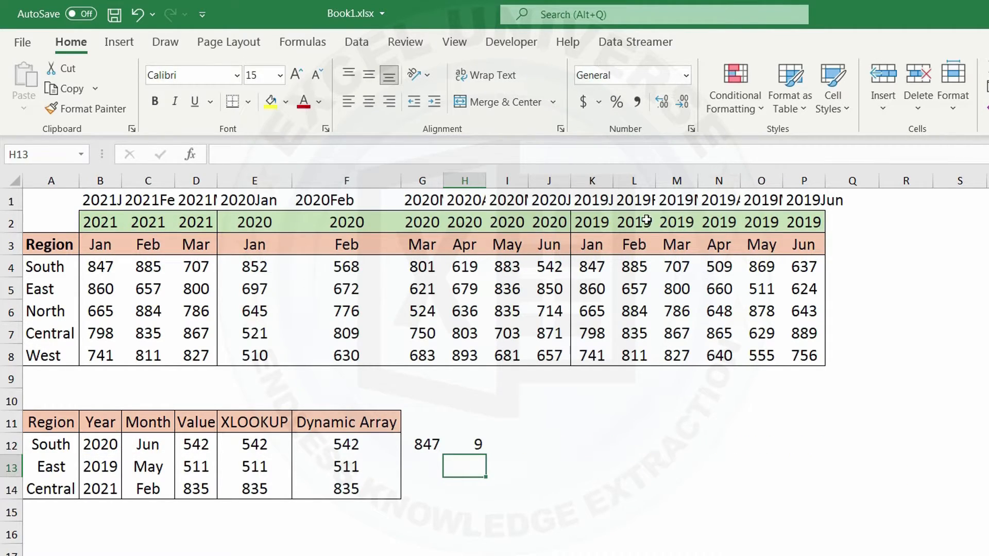
# Step: Copy the MATCH formula text from H12 without its equals sign, leaving the cell unchanged
pyautogui.click(456, 440)
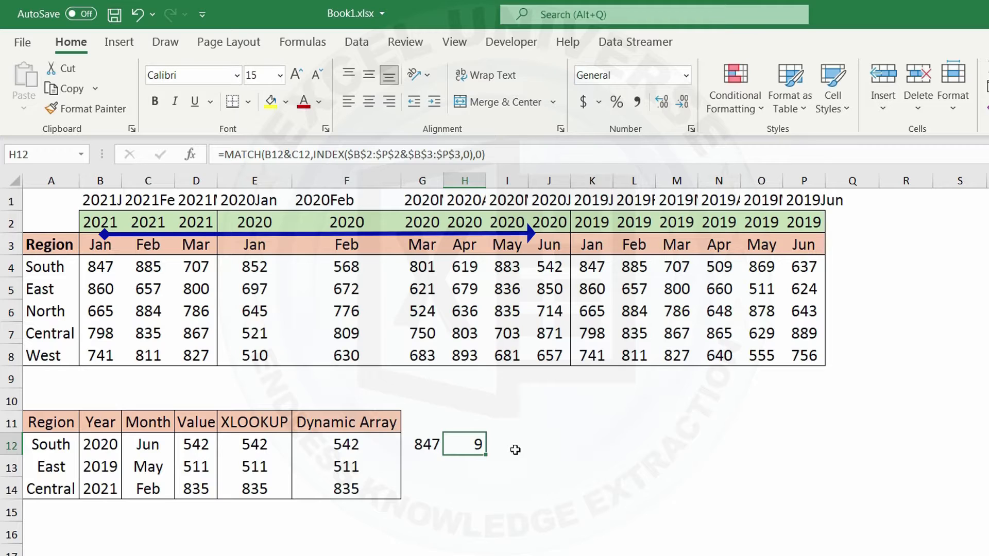
pyautogui.doubleClick(479, 446)
pyautogui.moveTo(455, 446); pyautogui.dragTo(820, 445)
pyautogui.rightClick(820, 445)
pyautogui.click(861, 488)
pyautogui.press('Escape')
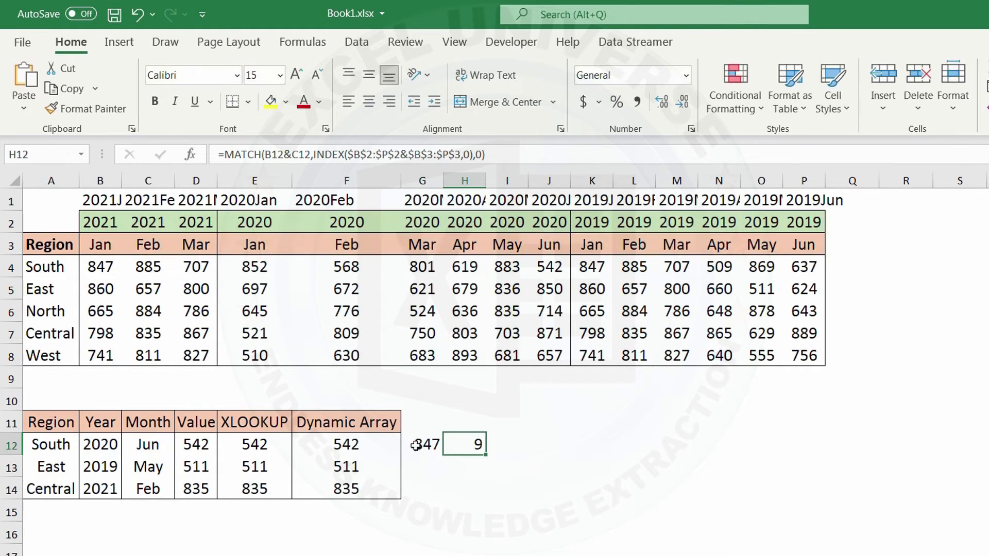
# Step: Replace the column number 1 in the G12 INDEX formula with the copied MATCH expression and enter the formula
pyautogui.click(416, 444)
pyautogui.doubleClick(416, 444)
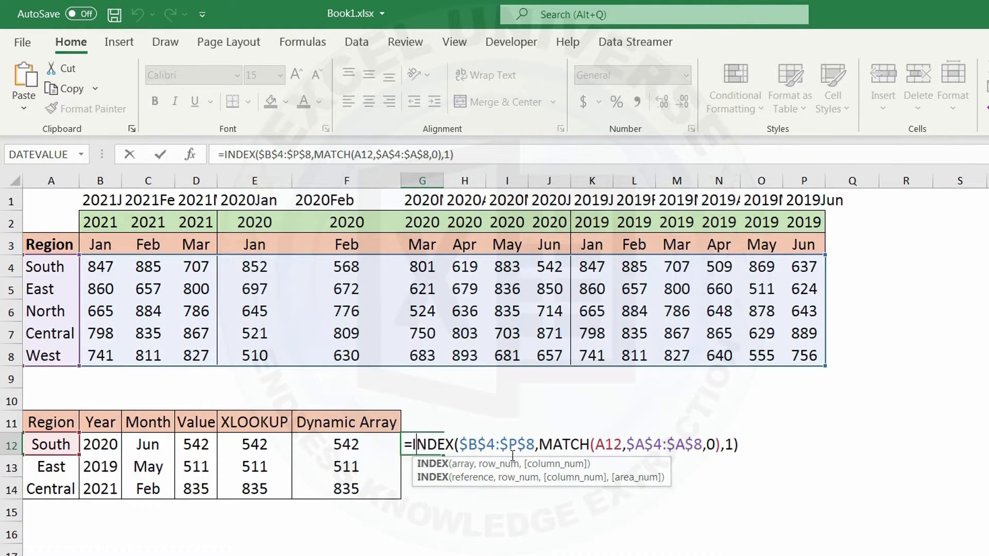
pyautogui.click(728, 444)
pyautogui.rightClick(727, 445)
pyautogui.click(771, 538)
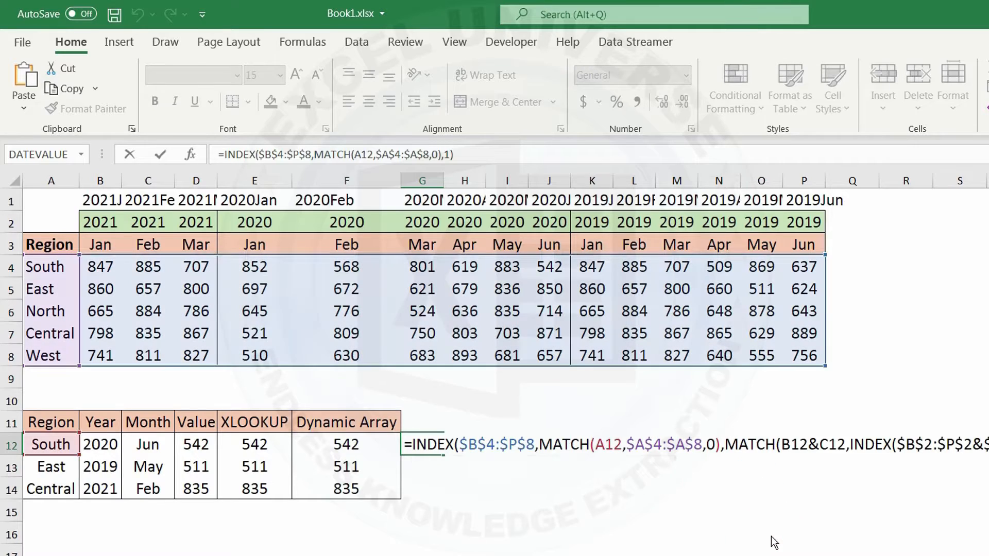
pyautogui.press('Return')
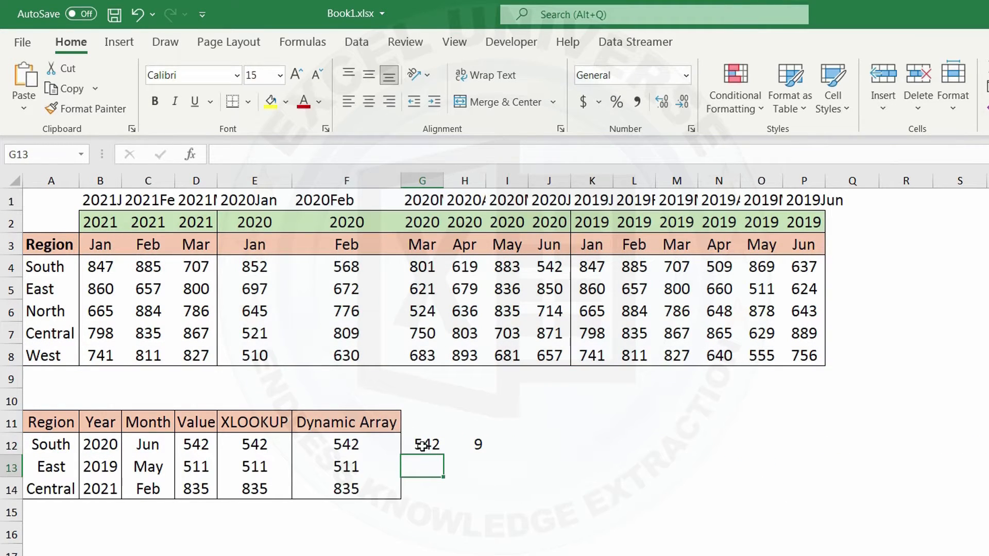
# Step: Fill the G12 formula down to G14 and clear the helper MATCH formula from column H
pyautogui.click(438, 452)
pyautogui.doubleClick(442, 456)
pyautogui.moveTo(466, 400); pyautogui.dragTo(481, 550)
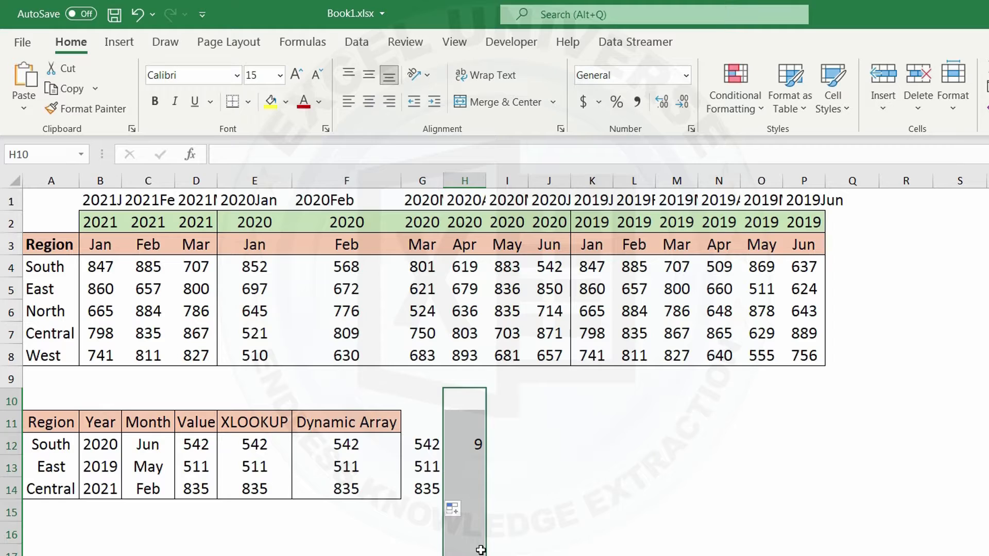
# Step: Enter the header "Without Array" in G11
pyautogui.click(406, 429)
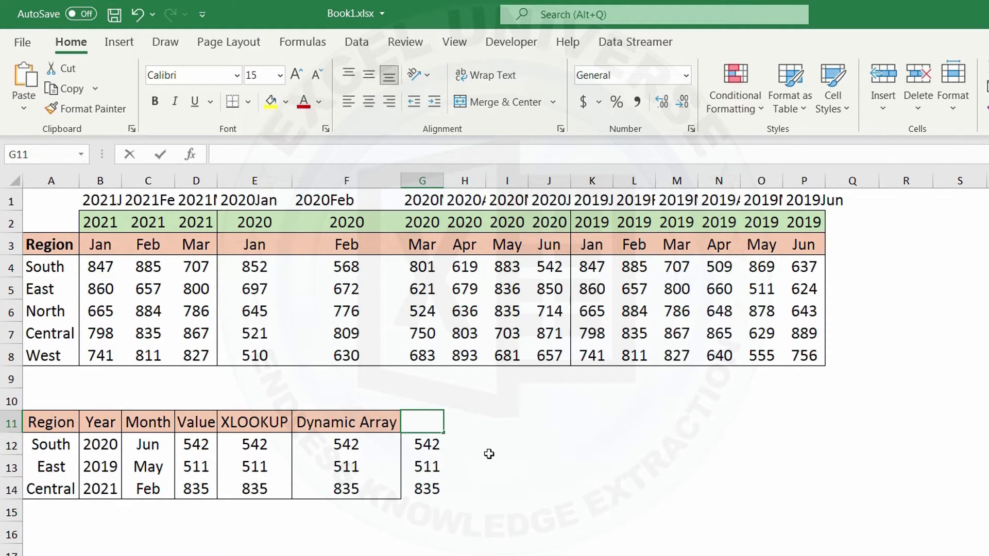
pyautogui.write('WIthout Array')
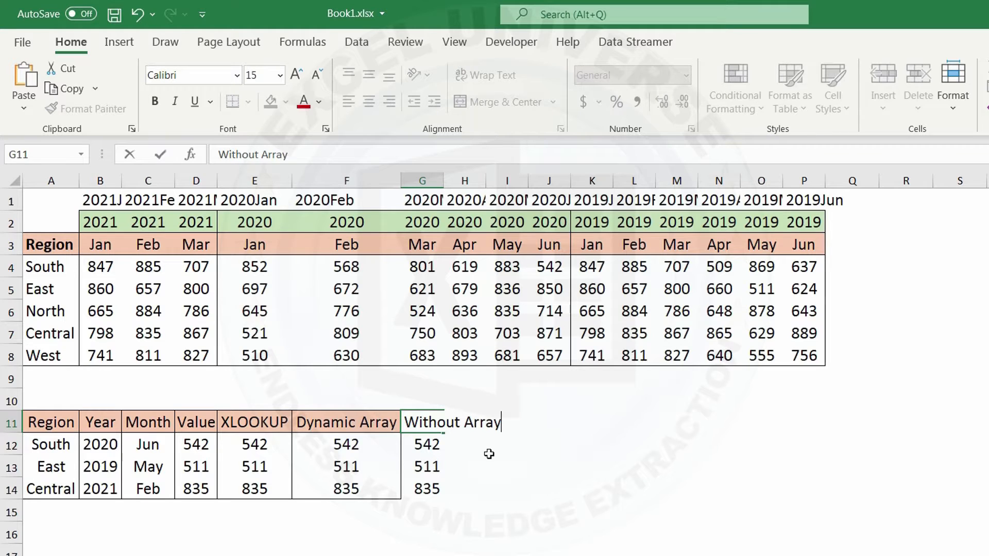
pyautogui.press('Return')
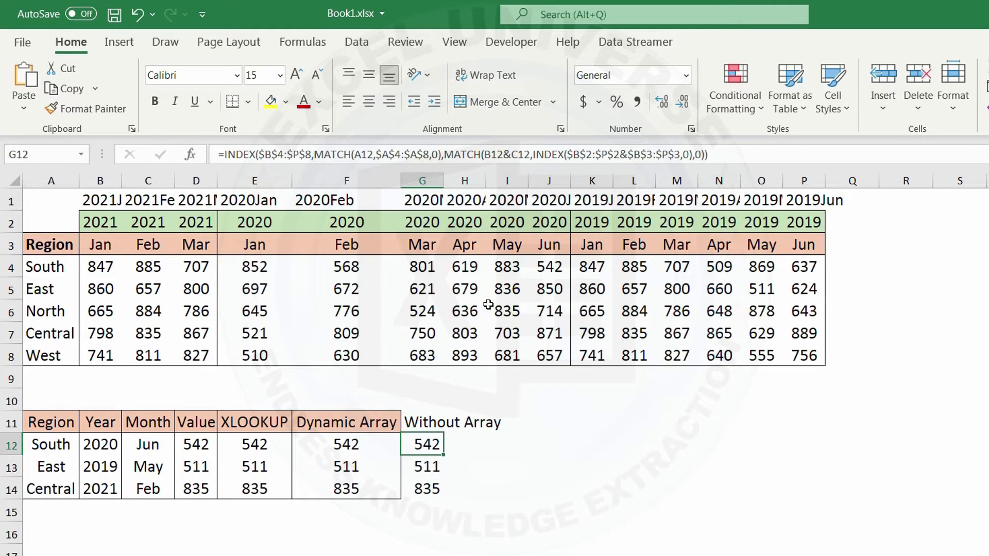
# Step: Autofit column G and copy the formatting of the Dynamic Array column F11:F14 onto G11:G14
pyautogui.doubleClick(444, 181)
pyautogui.moveTo(399, 413); pyautogui.dragTo(394, 495)
pyautogui.click(87, 108)
pyautogui.moveTo(429, 413); pyautogui.dragTo(502, 484)
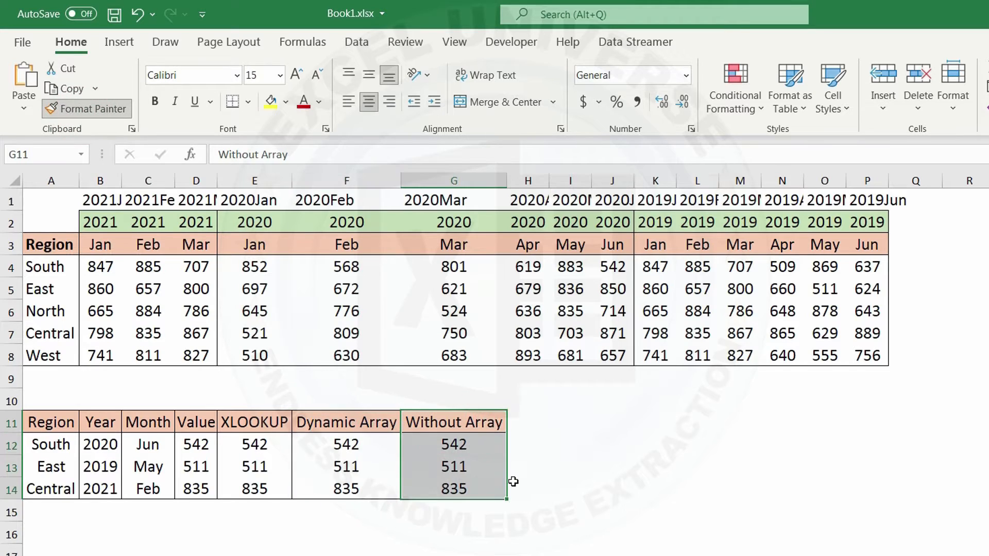
# Step: Begin a SUMPRODUCT formula in H12 with the absolute value range ($B$4:$P$8) in parentheses
pyautogui.click(528, 421)
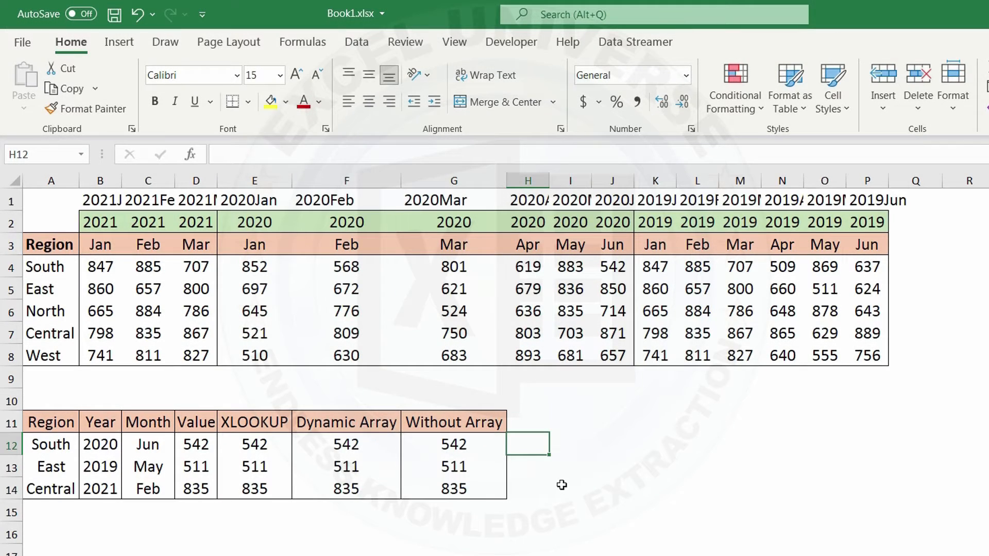
pyautogui.write('=sumpro')
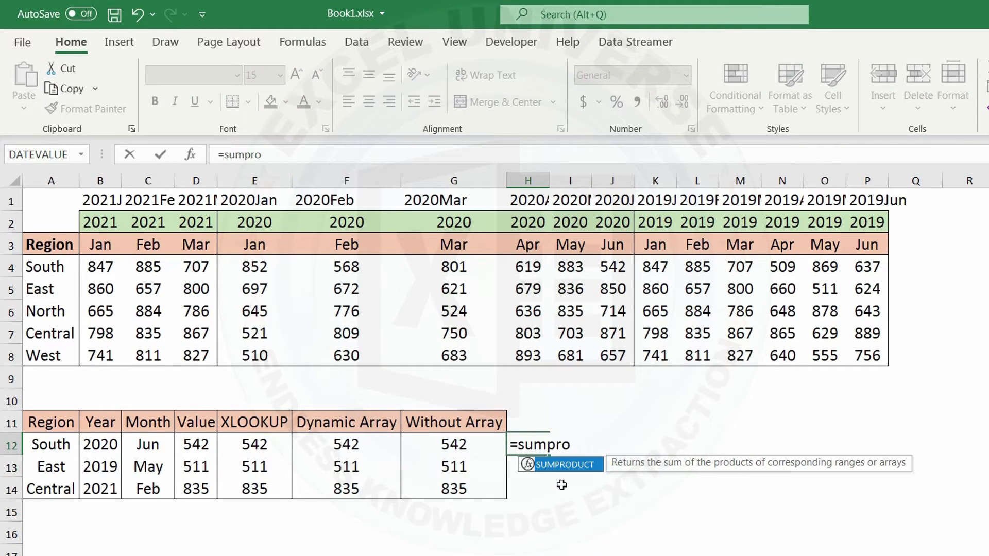
pyautogui.press('Tab')
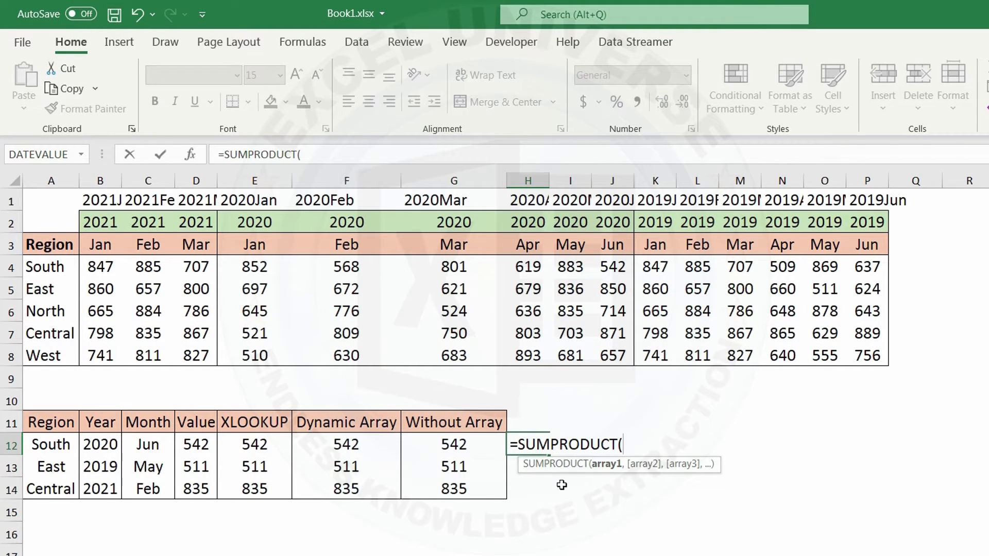
pyautogui.write('(')
pyautogui.moveTo(106, 263); pyautogui.dragTo(859, 354)
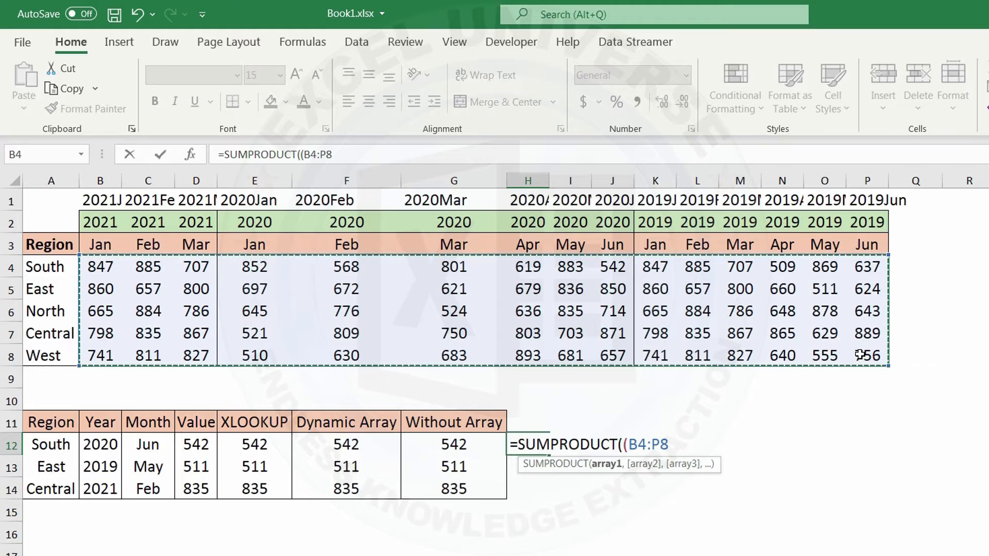
pyautogui.press('F4')
pyautogui.write(')')
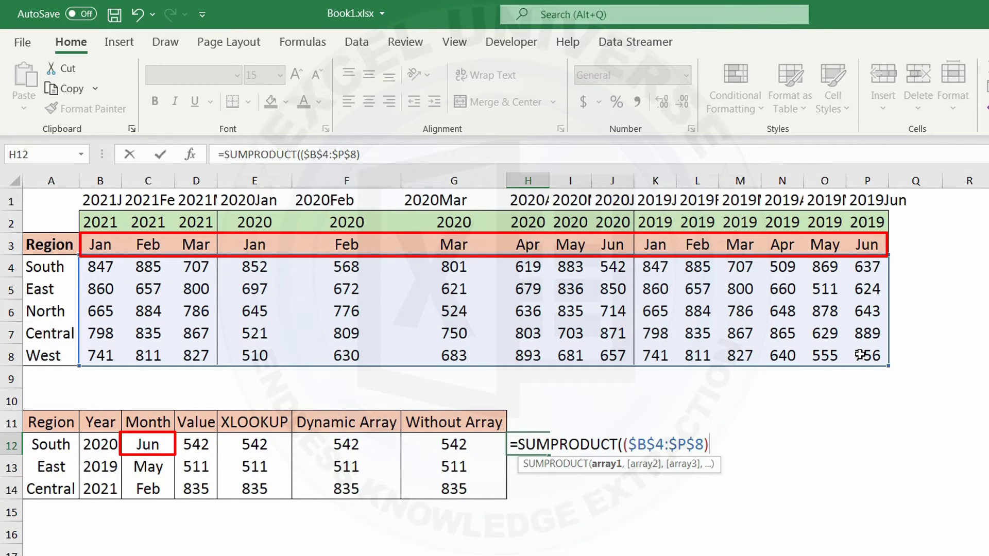
# Step: Multiply the value range by a region condition comparing A12 with the absolute range $A$4:$A$8 in the H12 formula
pyautogui.write('*')
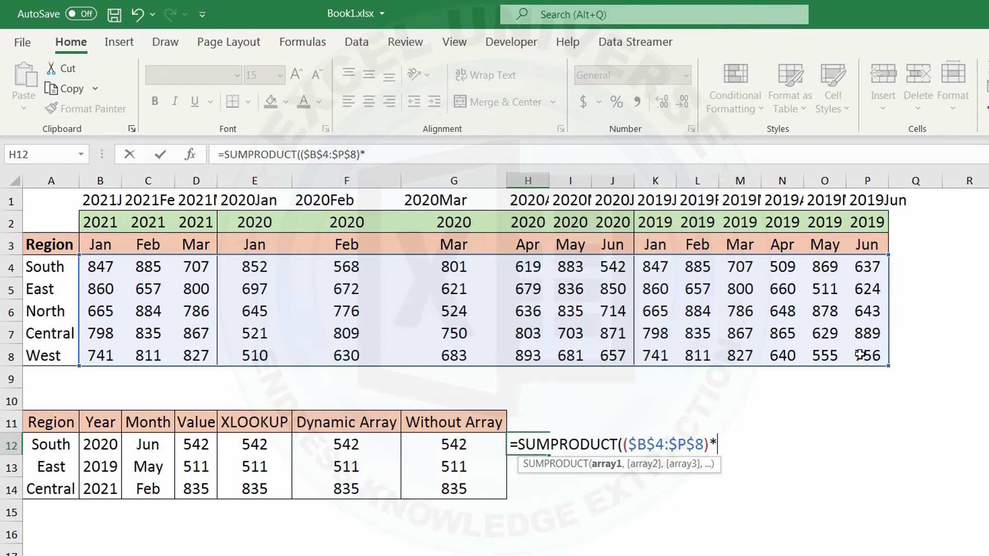
pyautogui.press('BackSpace')
pyautogui.write('+')
pyautogui.press('BackSpace')
pyautogui.write('*(')
pyautogui.click(61, 446)
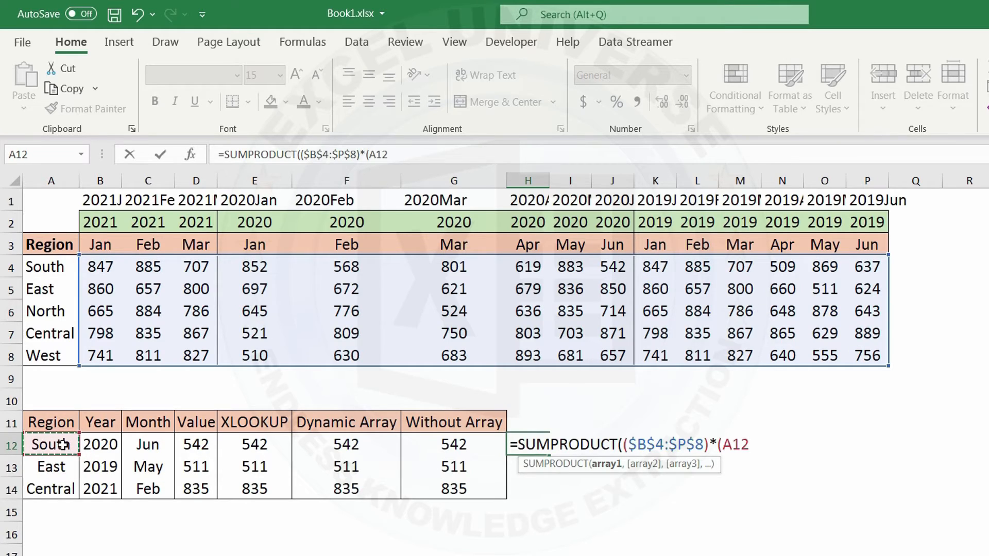
pyautogui.write('=')
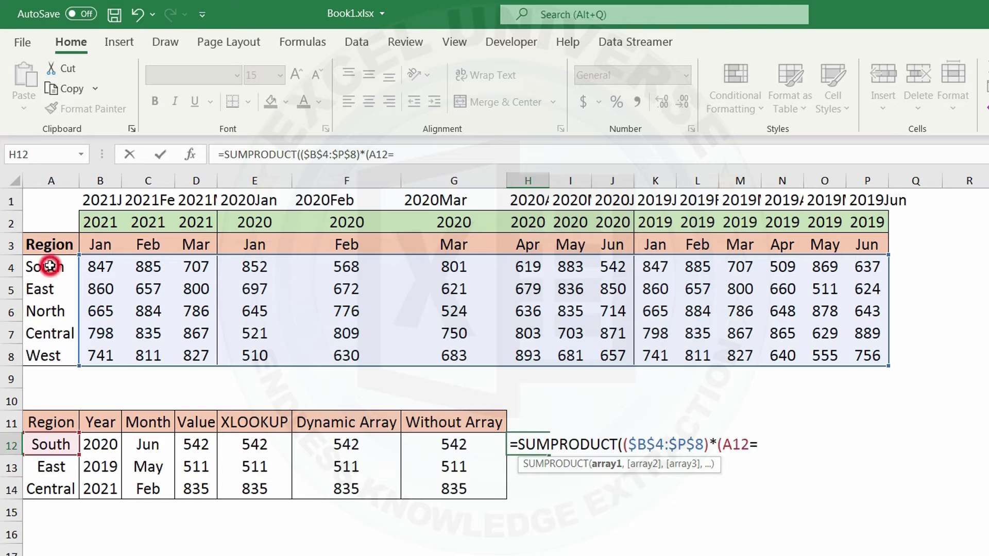
pyautogui.moveTo(44, 264); pyautogui.dragTo(61, 358)
pyautogui.press('F4')
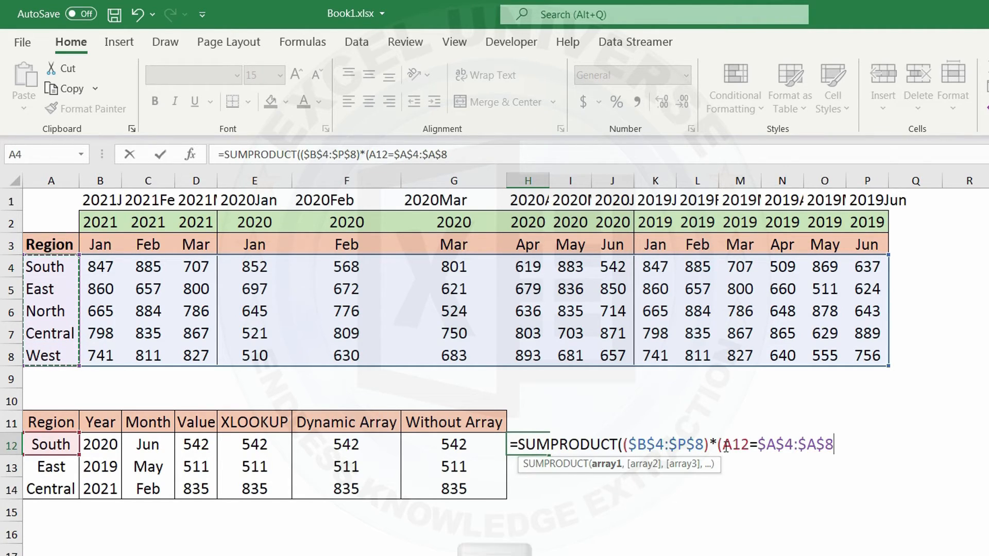
# Step: Preview the evaluated array of the A12=$A$4:$A$8 comparison inside the formula and restore the original expression
pyautogui.moveTo(723, 445); pyautogui.dragTo(833, 445)
pyautogui.press('F9')
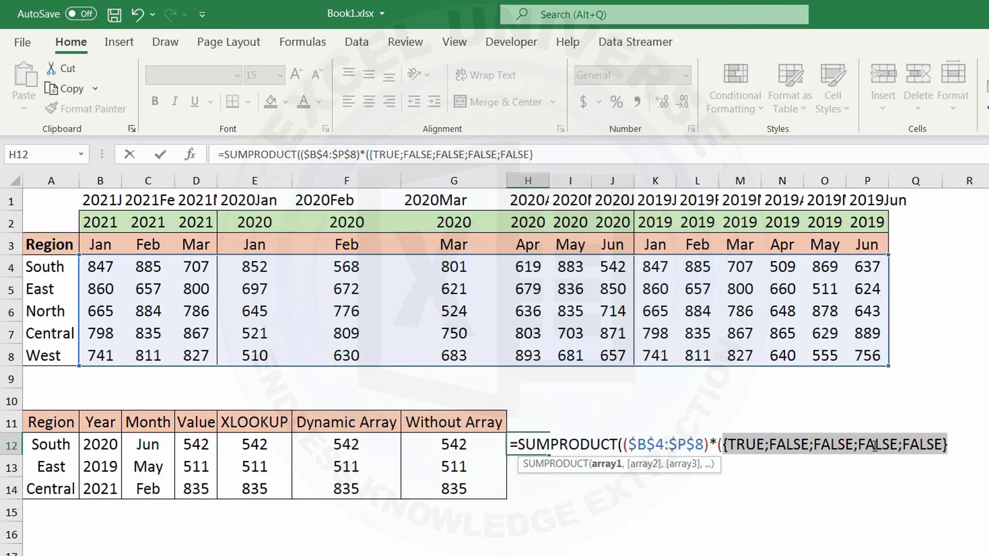
pyautogui.hotkey('ctrl', 'z')
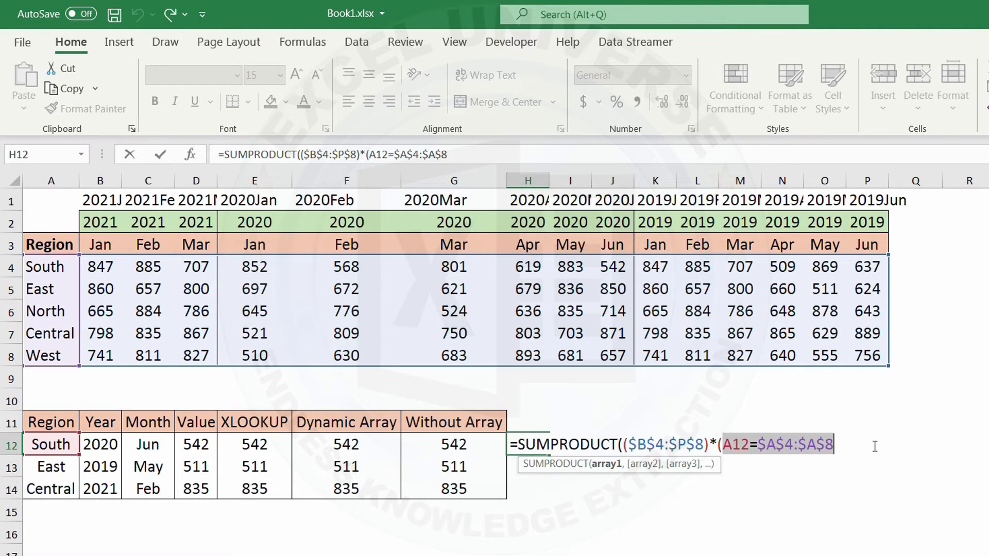
# Step: Close the region condition and multiply by a year condition comparing B12 with $B$2:$P$2
pyautogui.click(848, 446)
pyautogui.write(')')
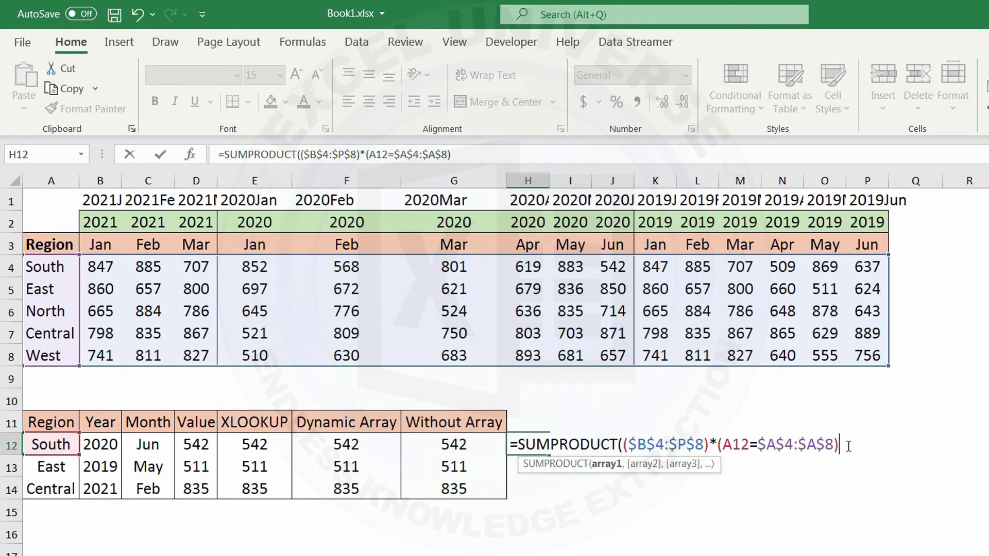
pyautogui.write('*(')
pyautogui.click(100, 444)
pyautogui.write('=')
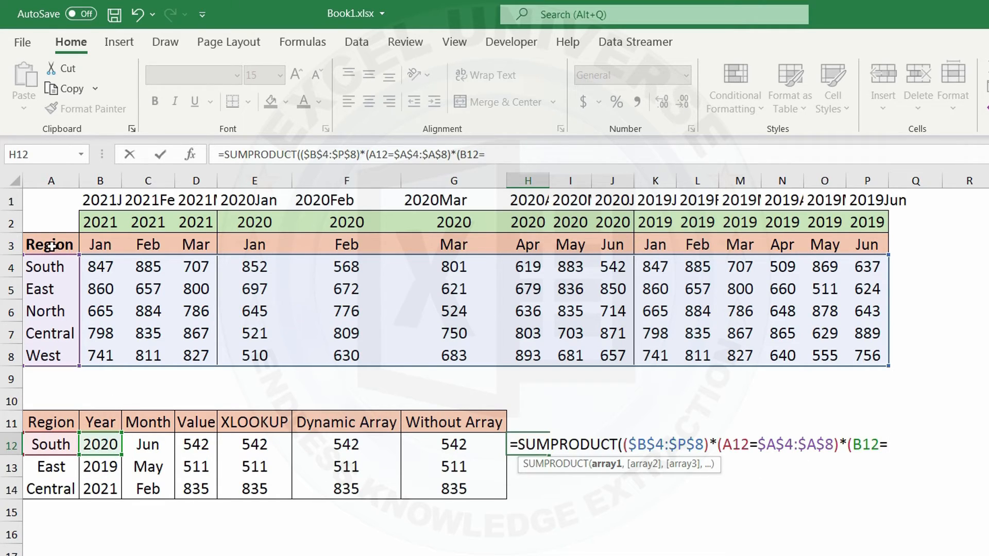
pyautogui.moveTo(100, 222); pyautogui.dragTo(871, 225)
pyautogui.press('F4')
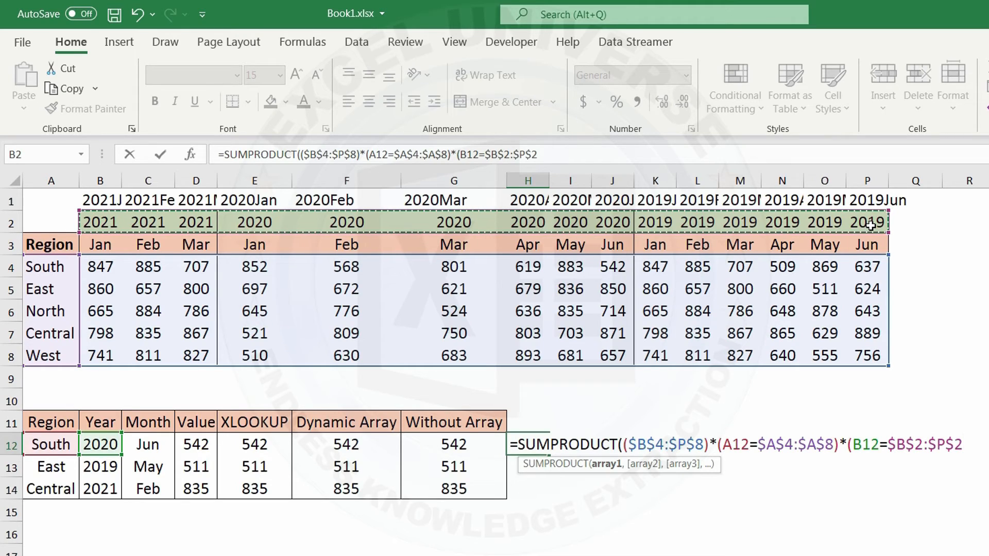
pyautogui.write(')')
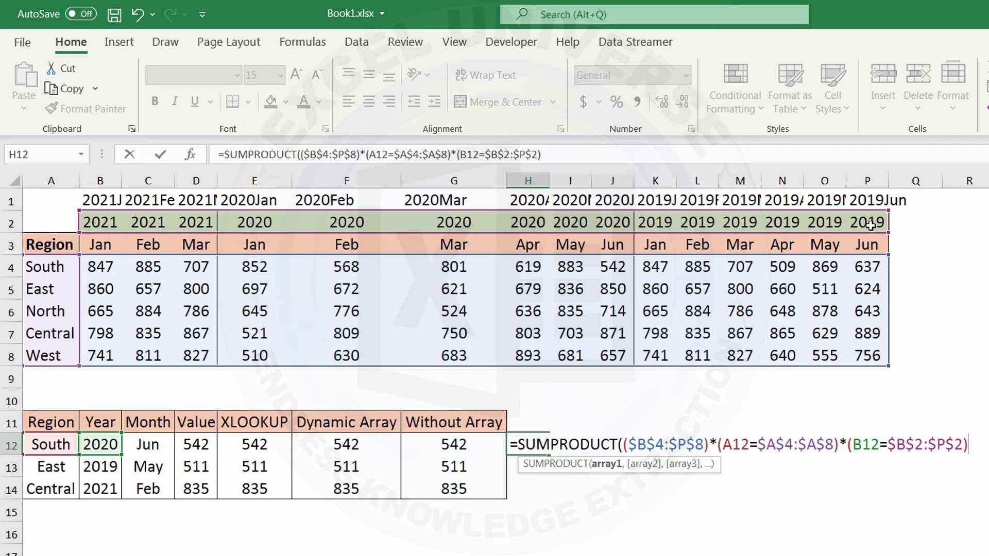
pyautogui.write('*(')
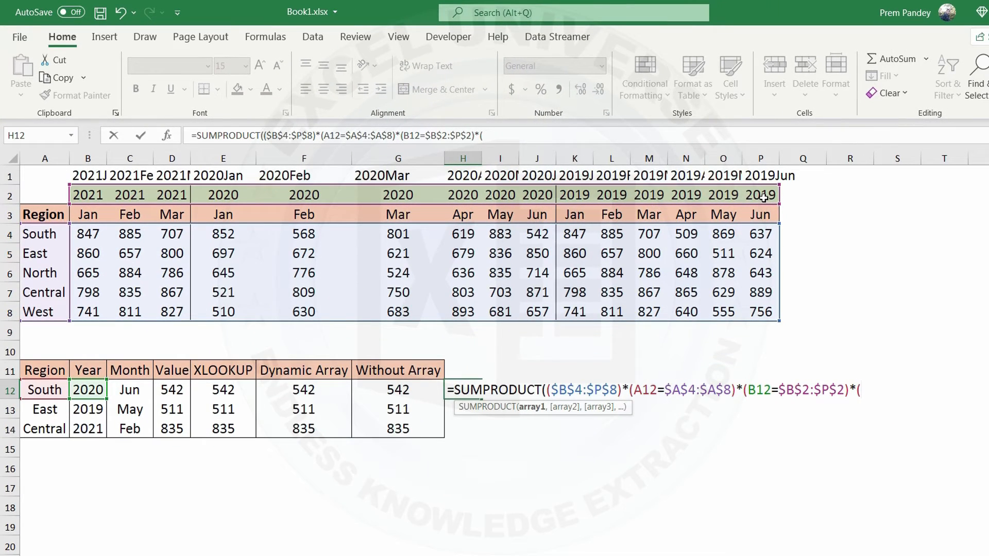
# Step: Multiply by a month condition comparing C12 with $B$3:$P$3 and complete the SUMPRODUCT formula in H12
pyautogui.click(133, 389)
pyautogui.write('=')
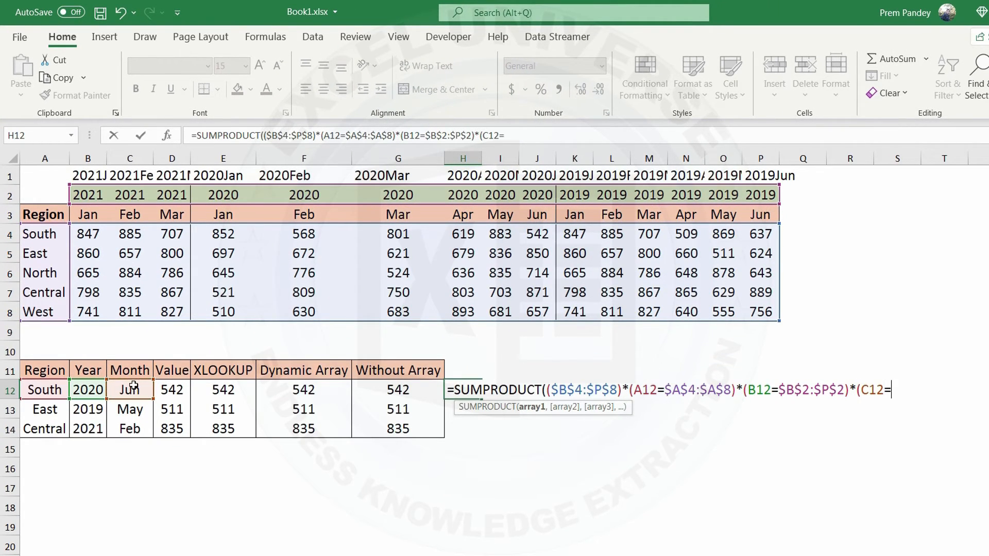
pyautogui.moveTo(88, 214); pyautogui.dragTo(763, 222)
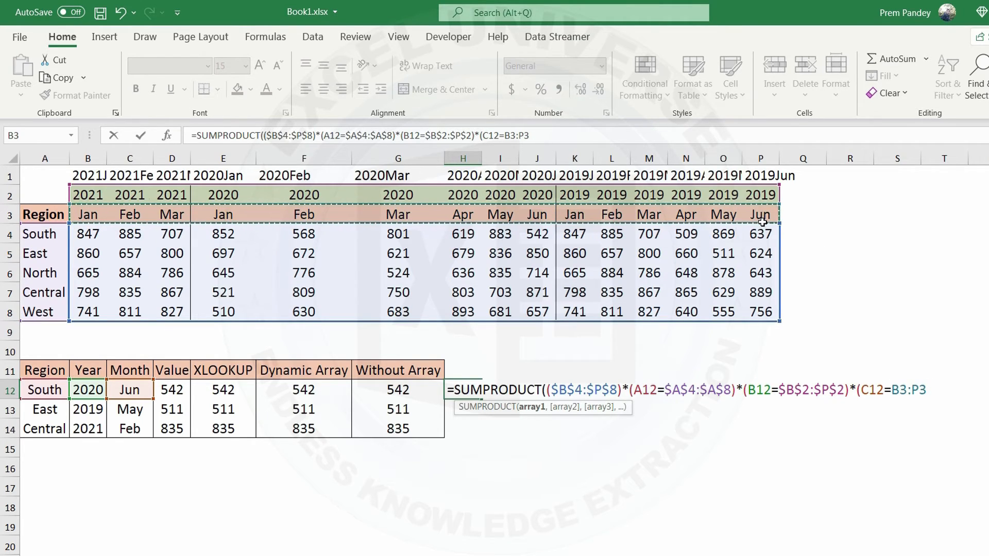
pyautogui.press('F4')
pyautogui.write('))')
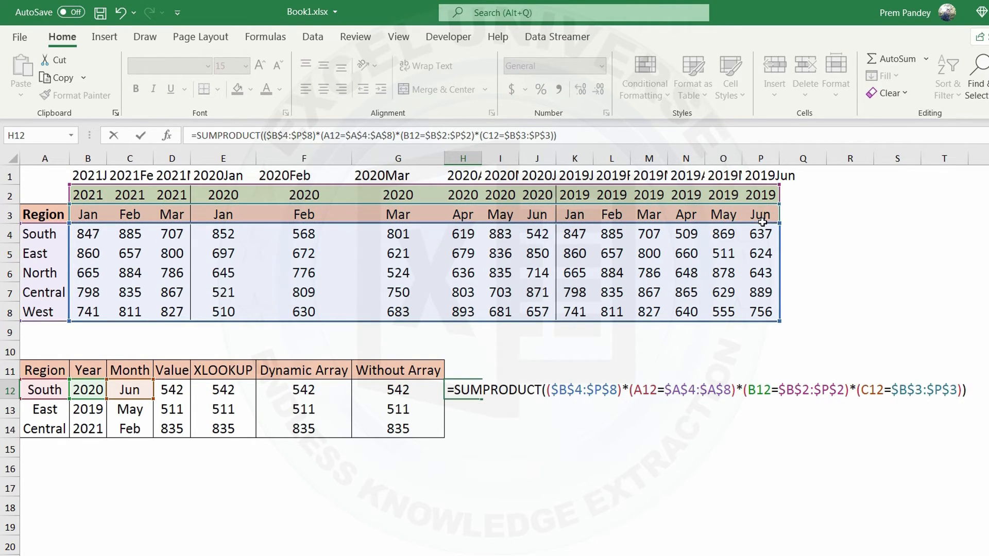
pyautogui.press('Return')
# Step: Fill the H12 formula down to H14 and enter the header "SUMPRODUCT" in H11
pyautogui.click(466, 389)
pyautogui.doubleClick(481, 398)
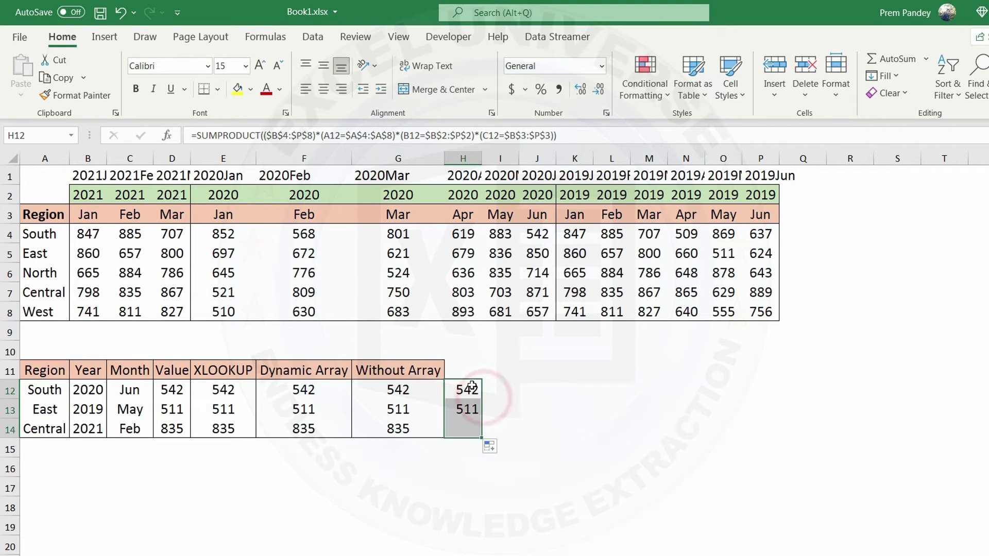
pyautogui.click(464, 371)
pyautogui.write('SUMPRO')
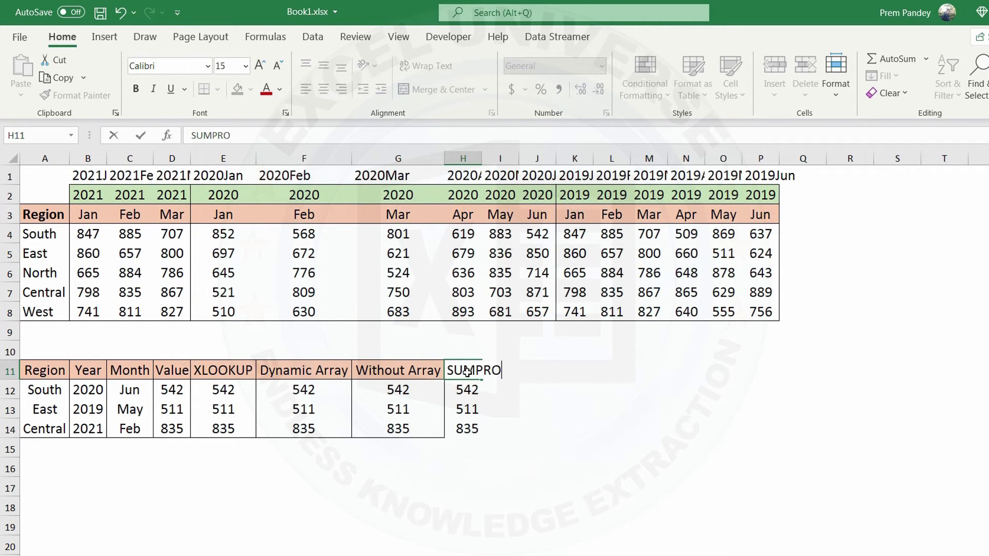
pyautogui.write('DUCT')
pyautogui.press('Return')
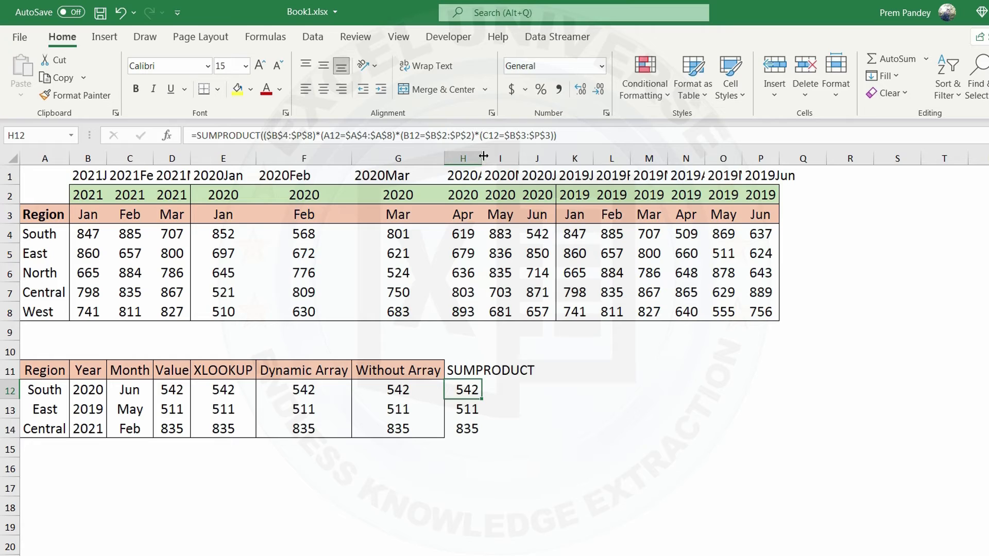
# Step: Autofit column H and copy the formatting of the Without Array column G11:G14 onto H11:H14
pyautogui.doubleClick(484, 156)
pyautogui.moveTo(405, 371); pyautogui.dragTo(417, 423)
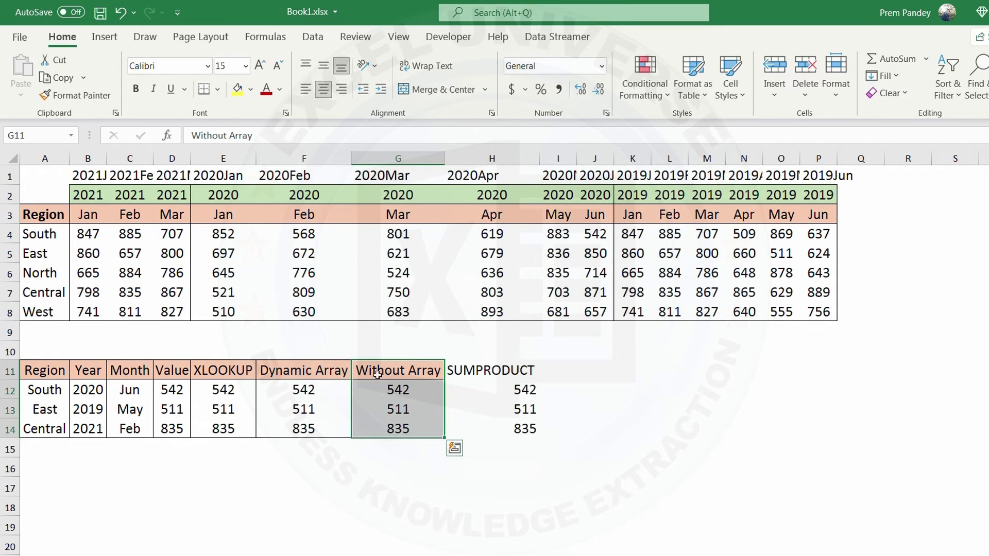
pyautogui.click(76, 95)
pyautogui.click(495, 372)
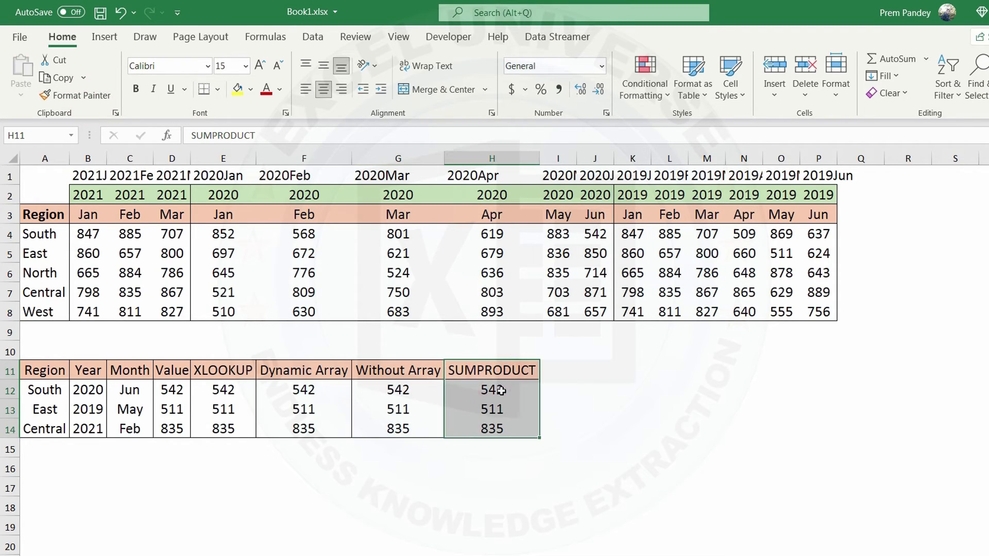
pyautogui.click(501, 390)
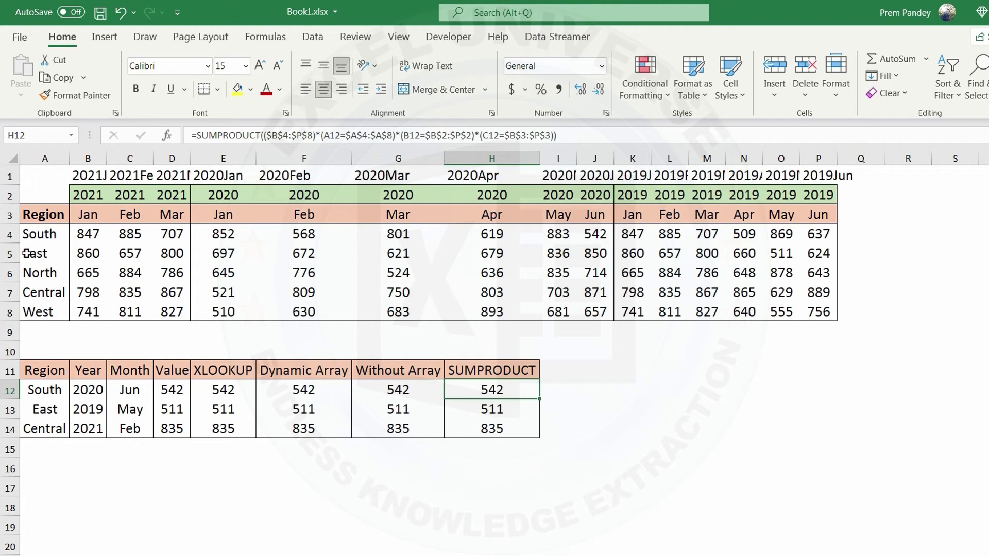
# Step: Insert a new row above the East row and label its region South in A5
pyautogui.click(4, 253)
pyautogui.rightClick(5, 254)
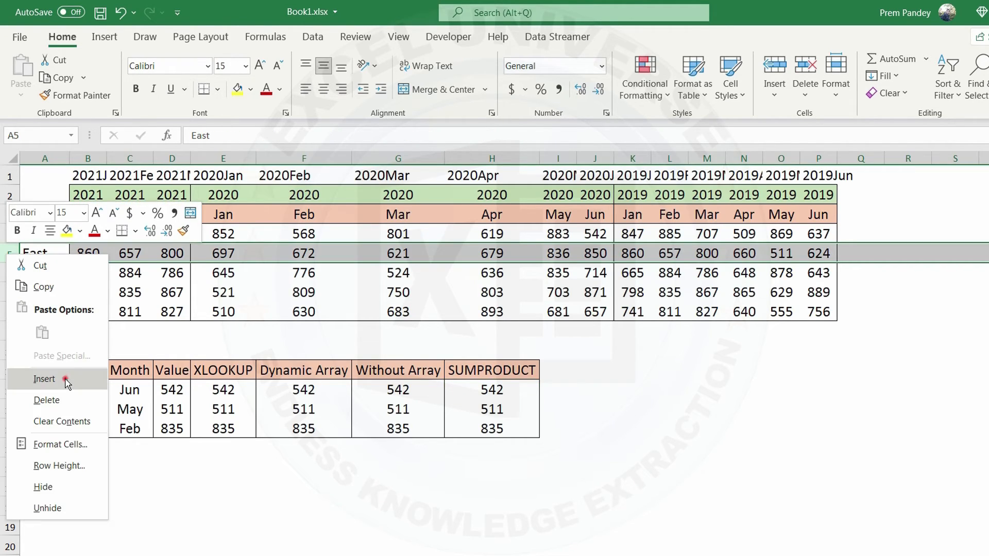
pyautogui.click(62, 378)
pyautogui.click(44, 240)
# Step: Copy the East values B6:P6 into the new South row starting at B5, and check the SUMPRODUCT result in H13
pyautogui.moveTo(69, 243); pyautogui.dragTo(817, 273)
pyautogui.hotkey('ctrl', 'c')
pyautogui.click(87, 245)
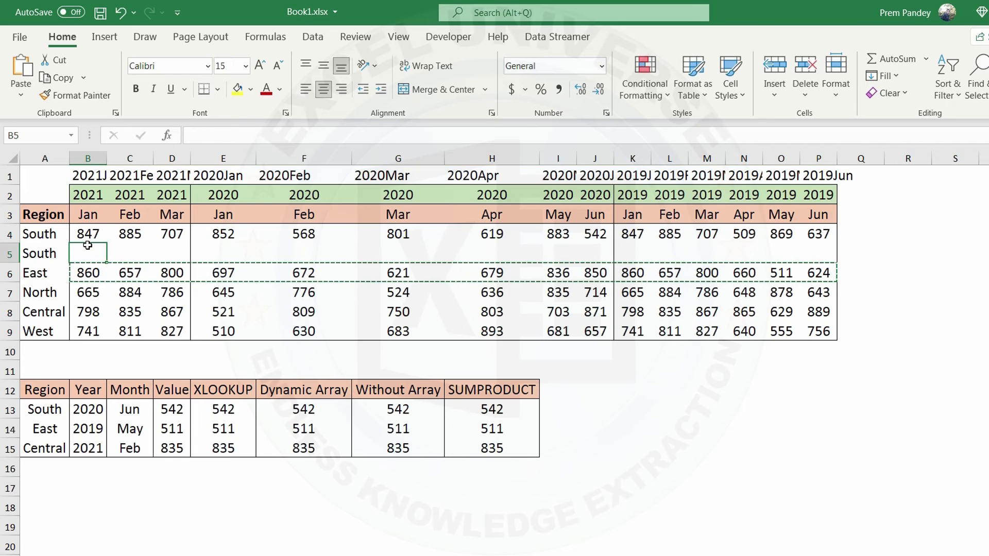
pyautogui.hotkey('ctrl', 'v')
pyautogui.click(491, 407)
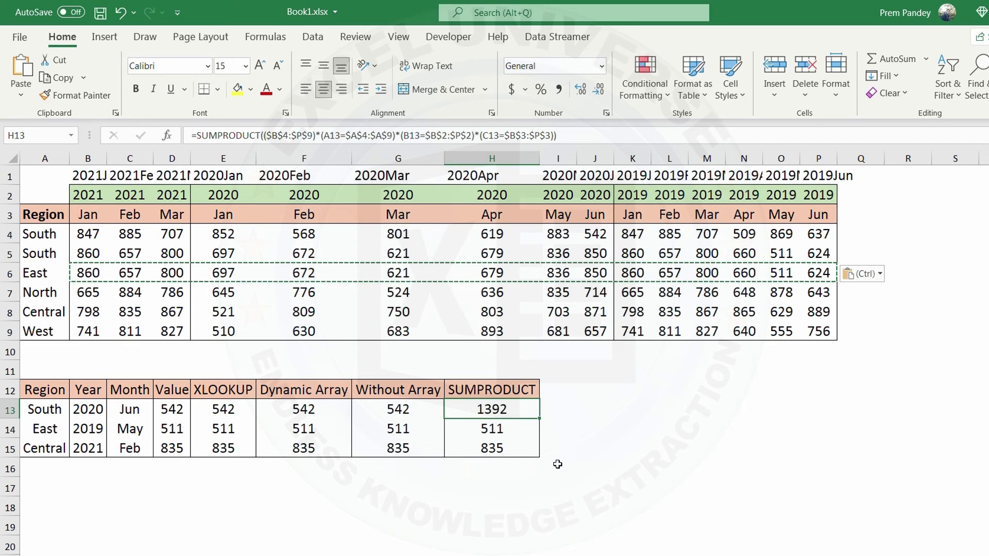
# Step: Add the two South values for June 2020 in I13 with the formula =J4+J5
pyautogui.click(569, 408)
pyautogui.write('=')
pyautogui.click(595, 236)
pyautogui.write('+')
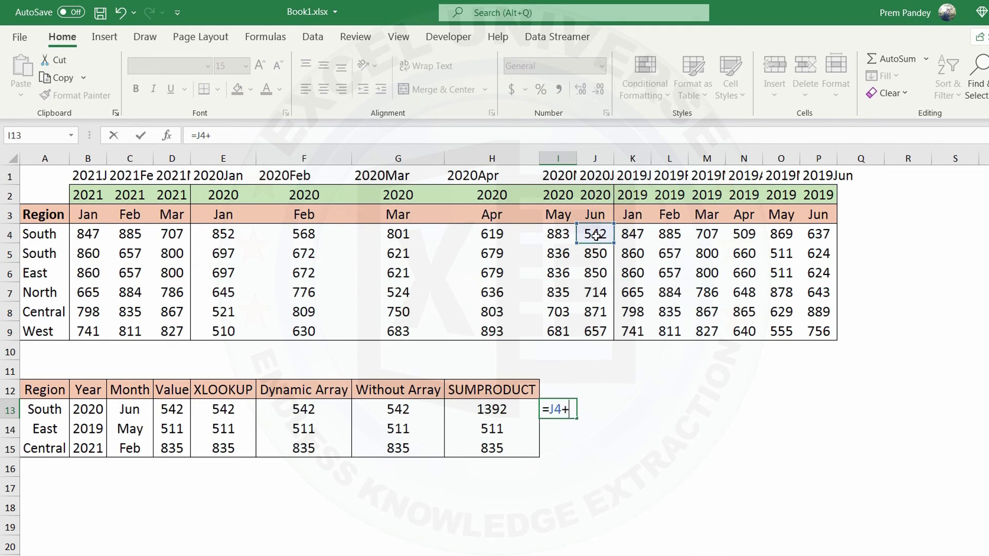
pyautogui.click(598, 256)
pyautogui.press('Return')
pyautogui.press('Up')
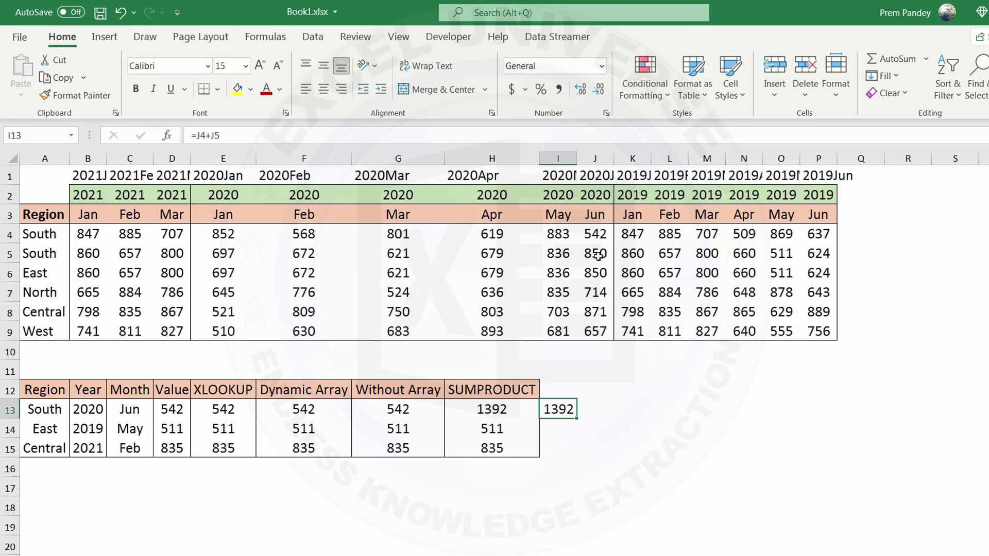